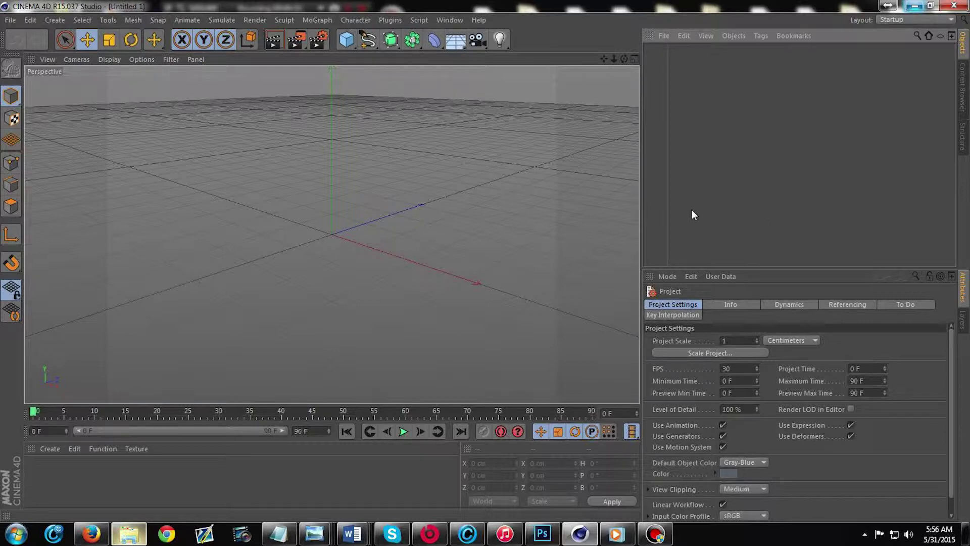
Add a MoText object reading 'Text' and orbit the viewport to face it head-on.
left_click(323, 20)
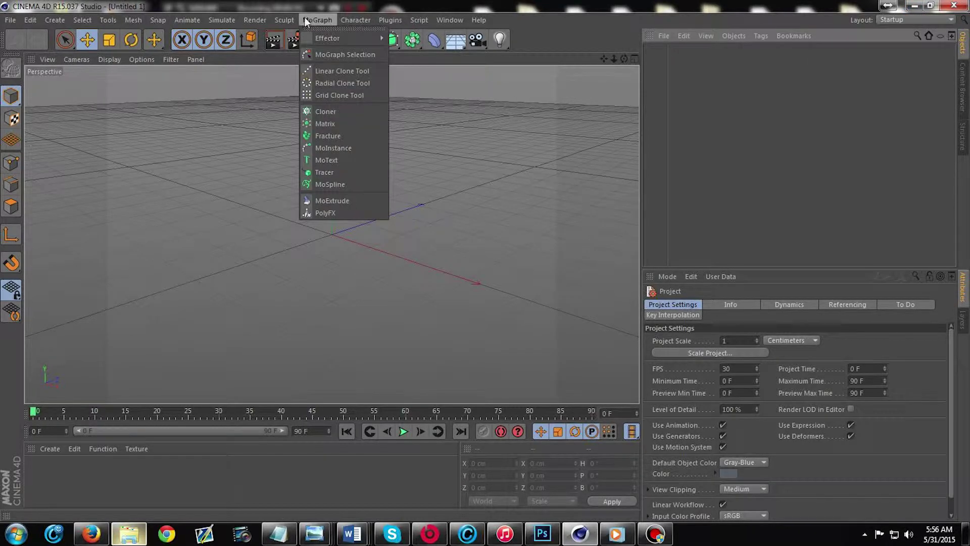
left_click(346, 159)
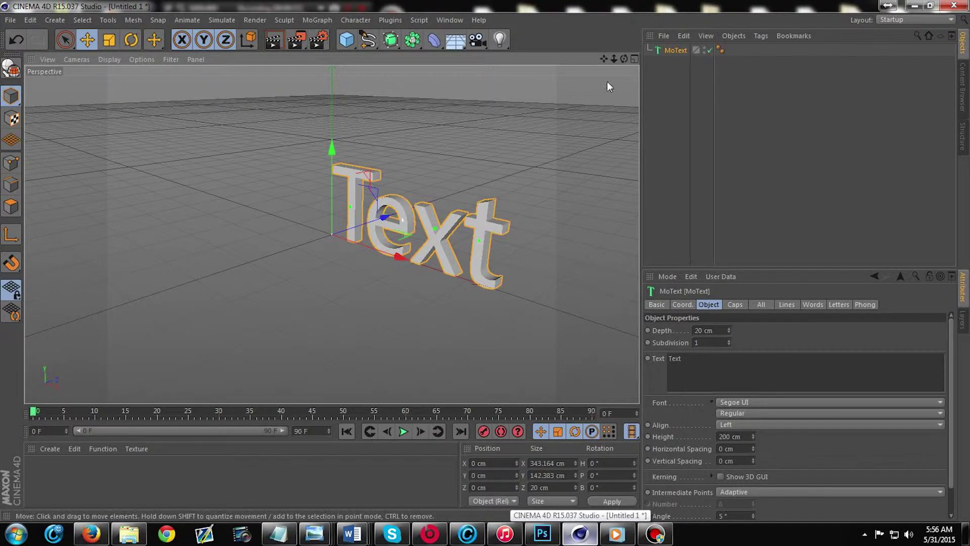
left_click_drag(622, 59, 600, 41)
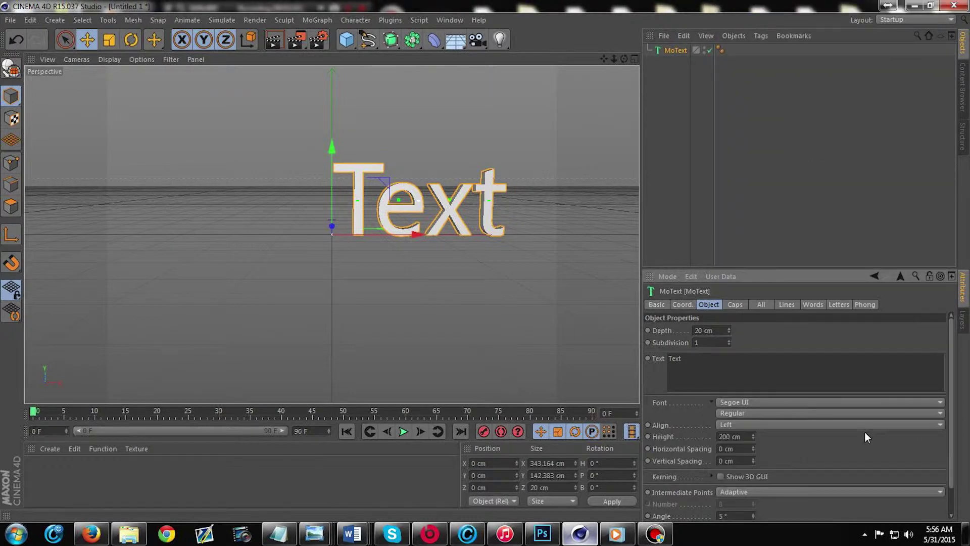
Switch the MoText font to Toonish.
left_click(892, 405)
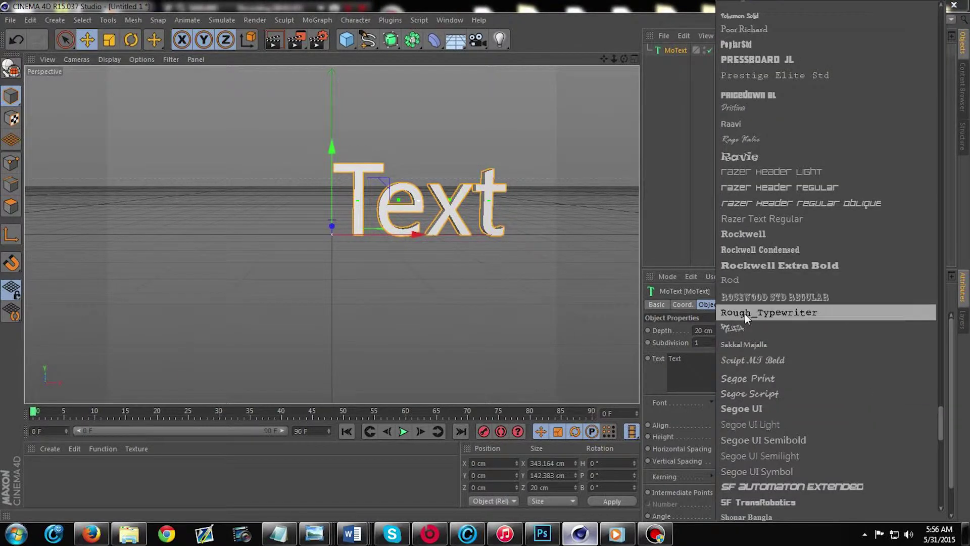
scroll(791, 483, "down", 15)
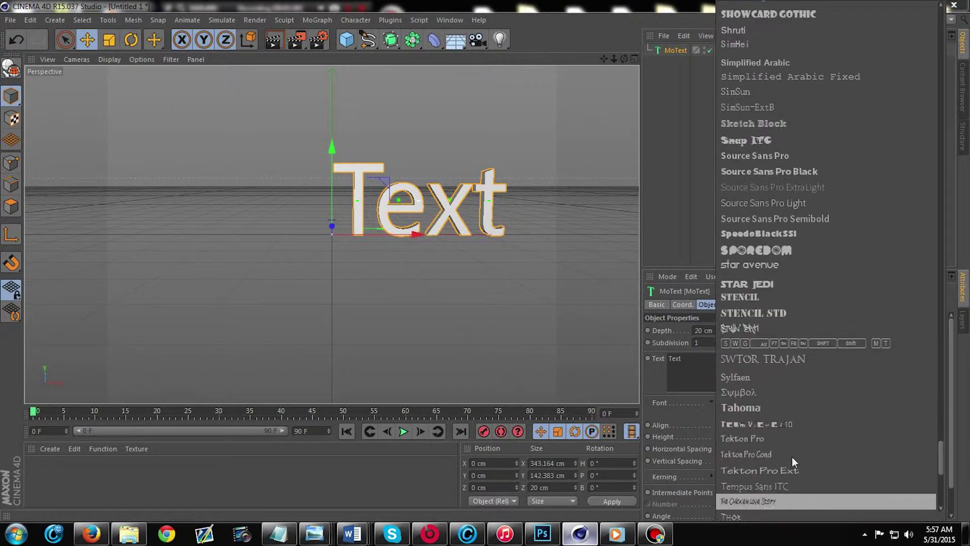
scroll(788, 479, "down", 5)
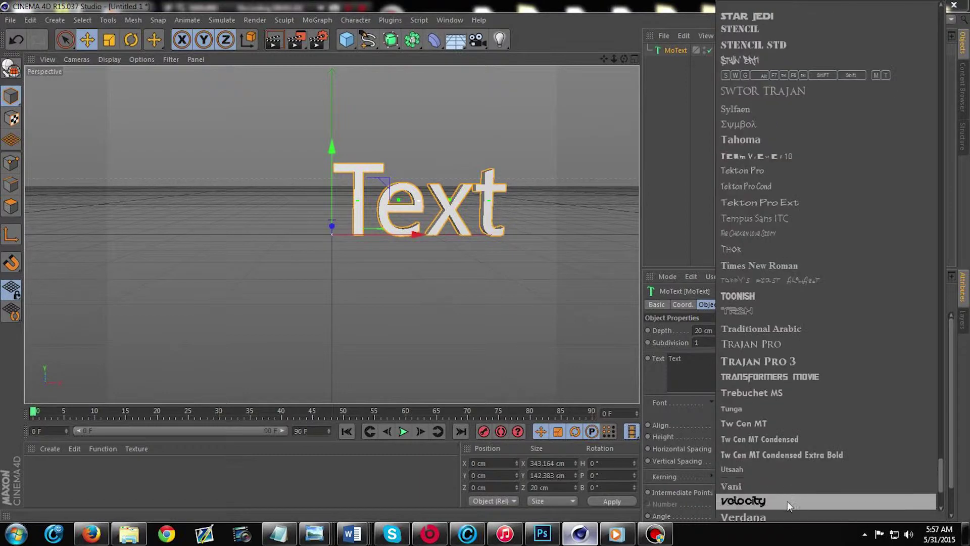
left_click(760, 290)
Test the MoText text field by changing the wording to 'Hi'.
left_click(707, 362)
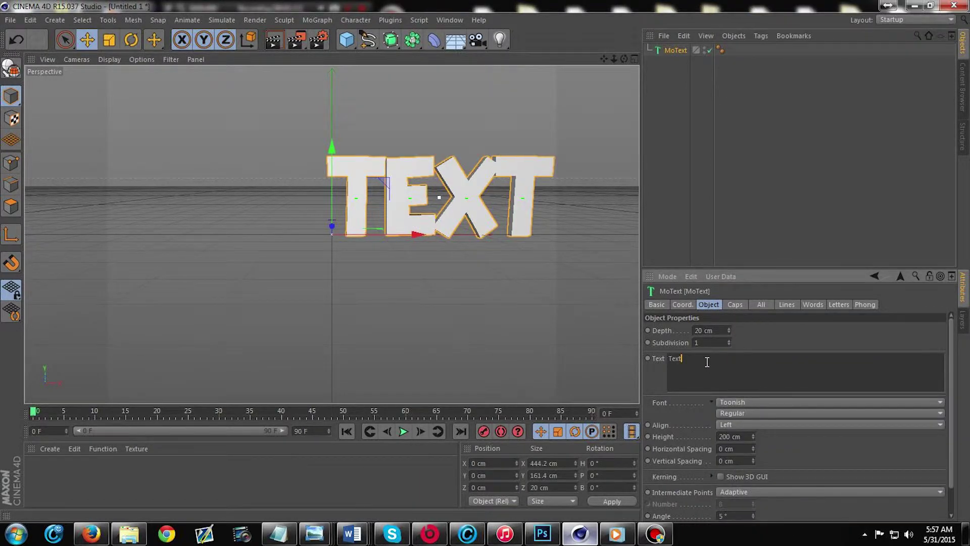
left_click_drag(783, 372, 571, 340)
type("Hi")
key("Return")
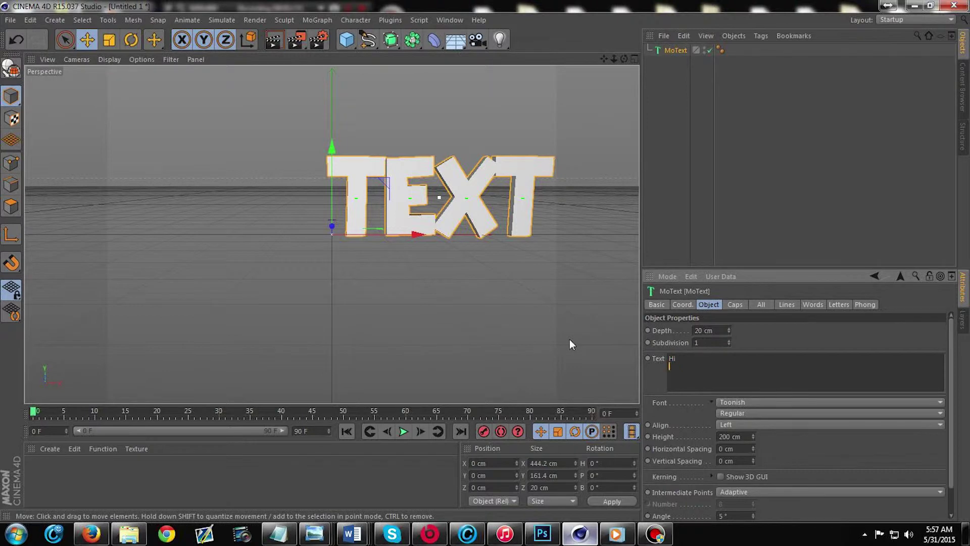
key("BackSpace")
left_click(749, 216)
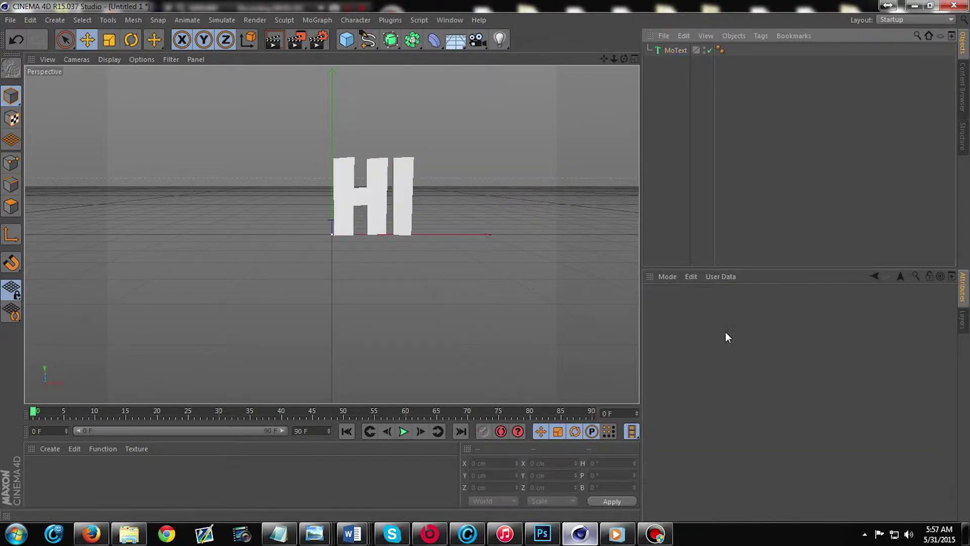
Restore the MoText wording to 'Text'.
left_click(657, 48)
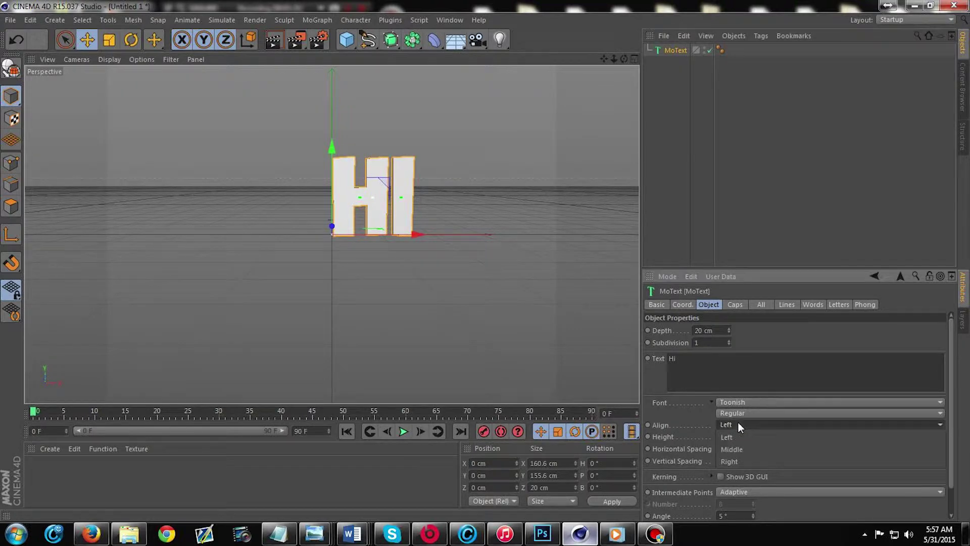
double_click(672, 358)
type("T")
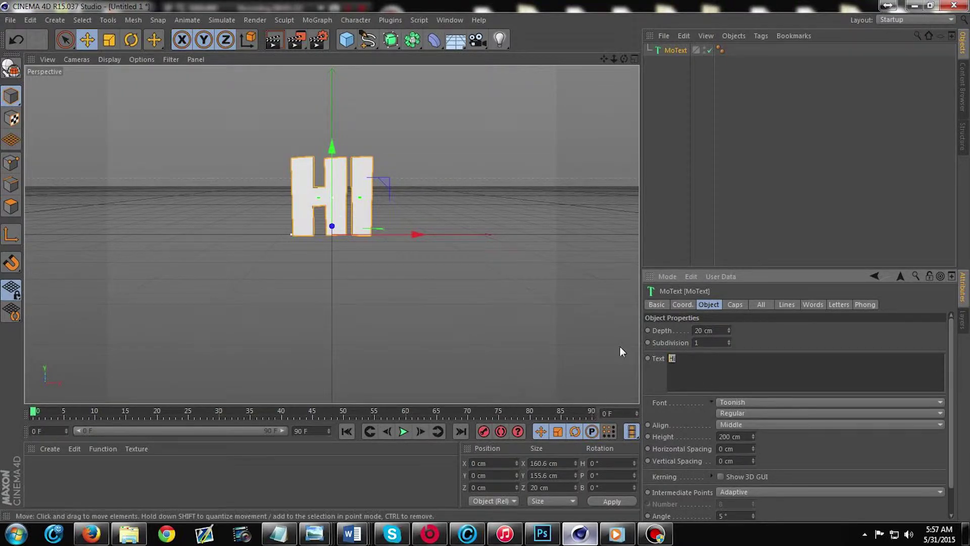
type("ext")
left_click(786, 184)
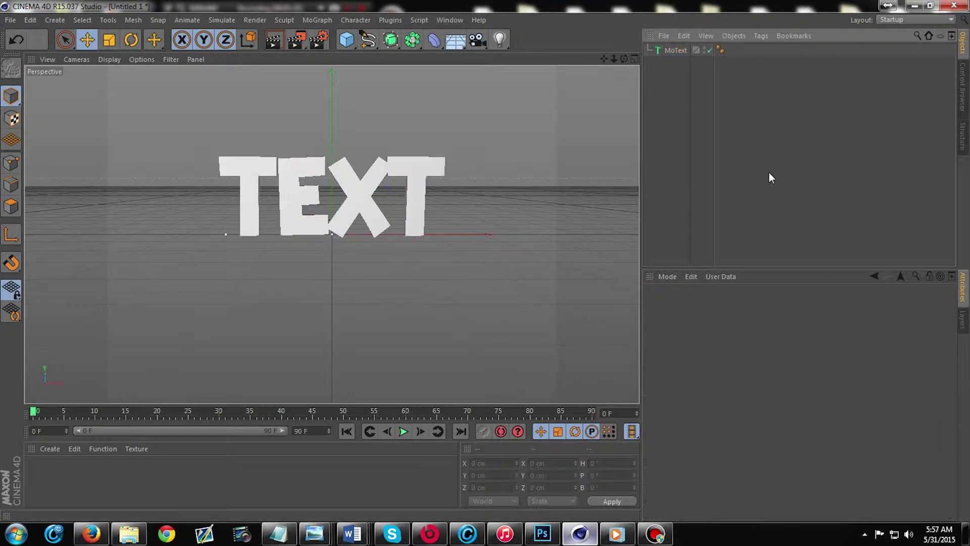
left_click(672, 45)
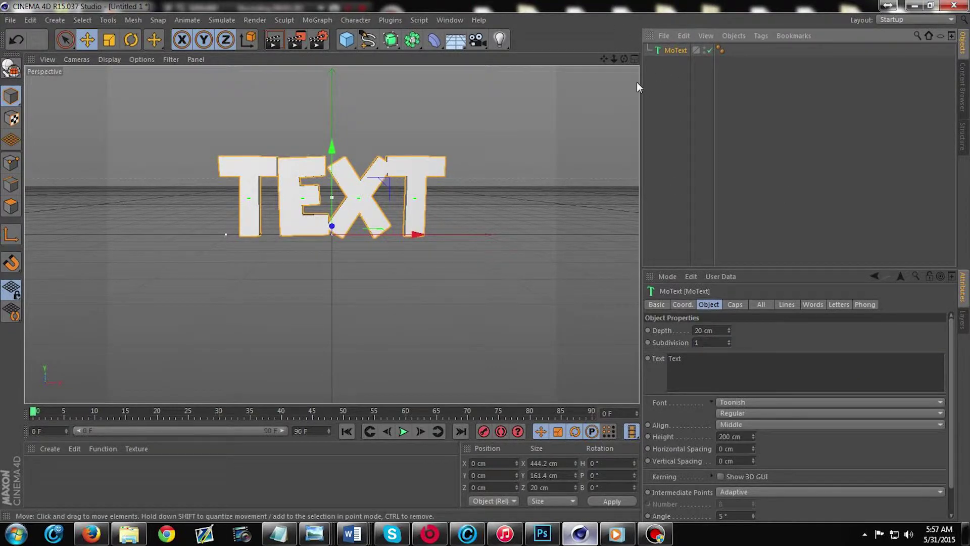
Set the MoText extrusion depth to 70 cm.
left_click_drag(624, 59, 543, 61)
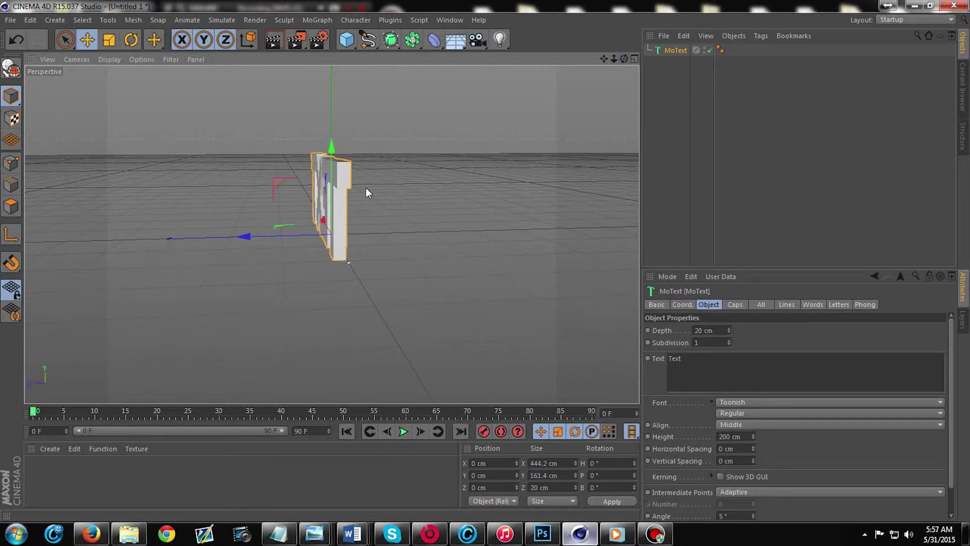
left_click(699, 330)
key("BackSpace")
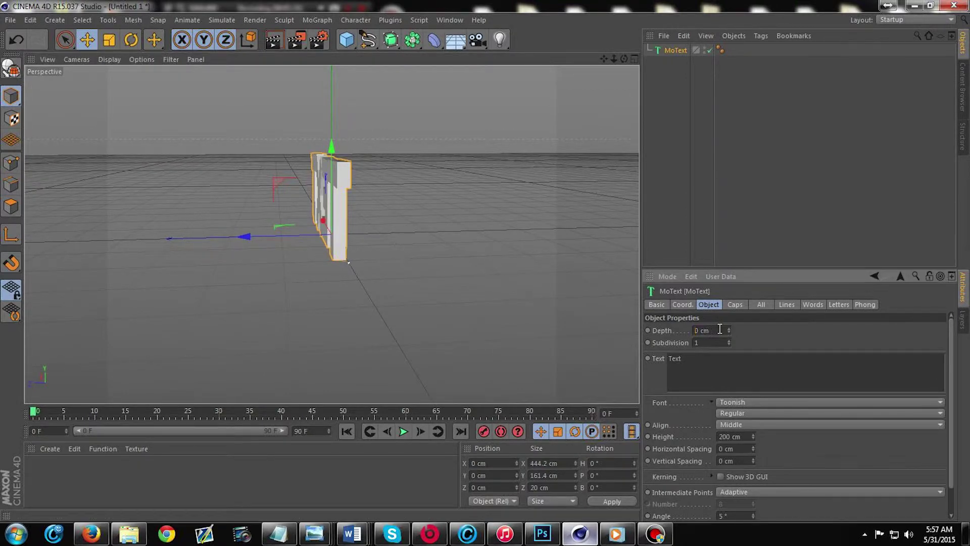
left_click(669, 218)
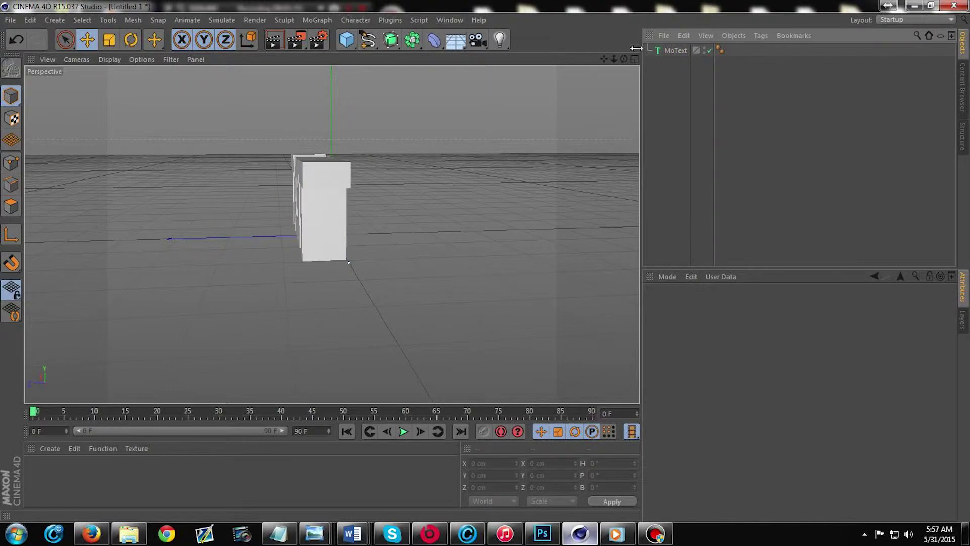
Orbit, pan and zoom the view to inspect the thicker Toonish TEXT lettering.
left_click_drag(624, 59, 311, 238)
left_click_drag(603, 59, 541, 61)
left_click_drag(613, 59, 558, 55)
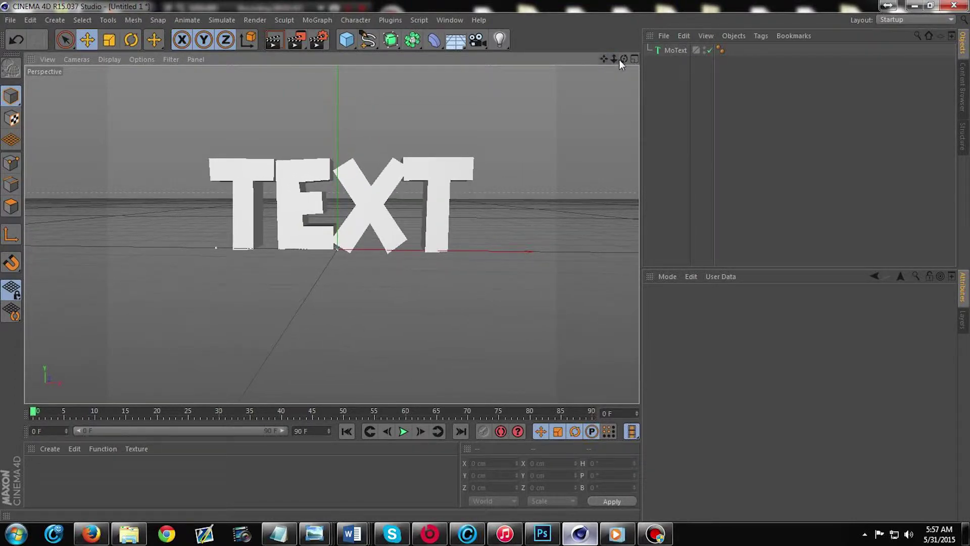
left_click_drag(623, 59, 629, 59)
left_click(674, 51)
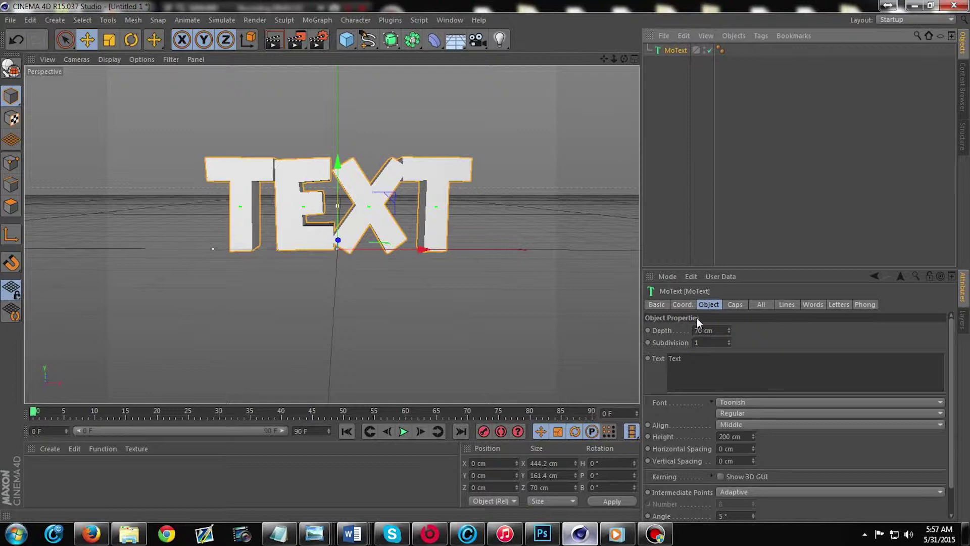
left_click(671, 169)
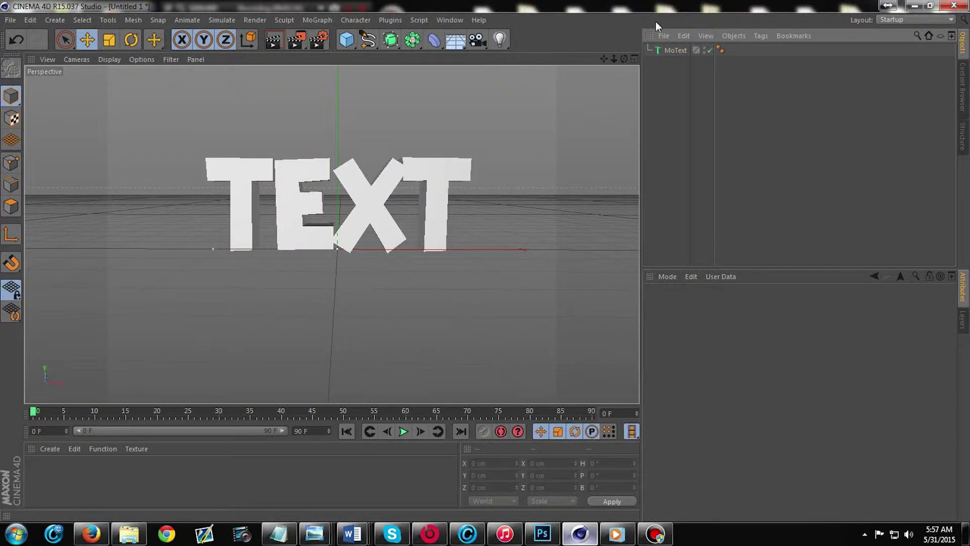
left_click_drag(601, 58, 584, 58)
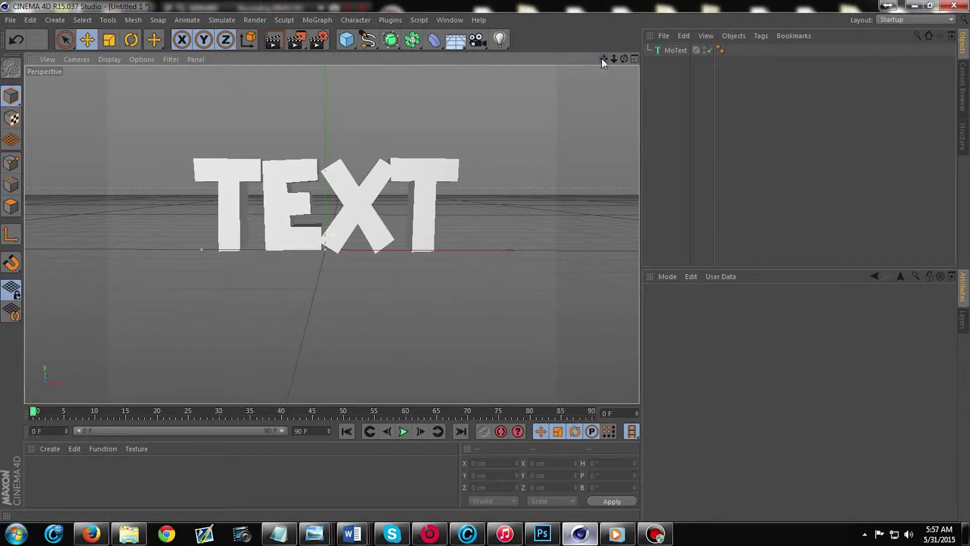
left_click(673, 50)
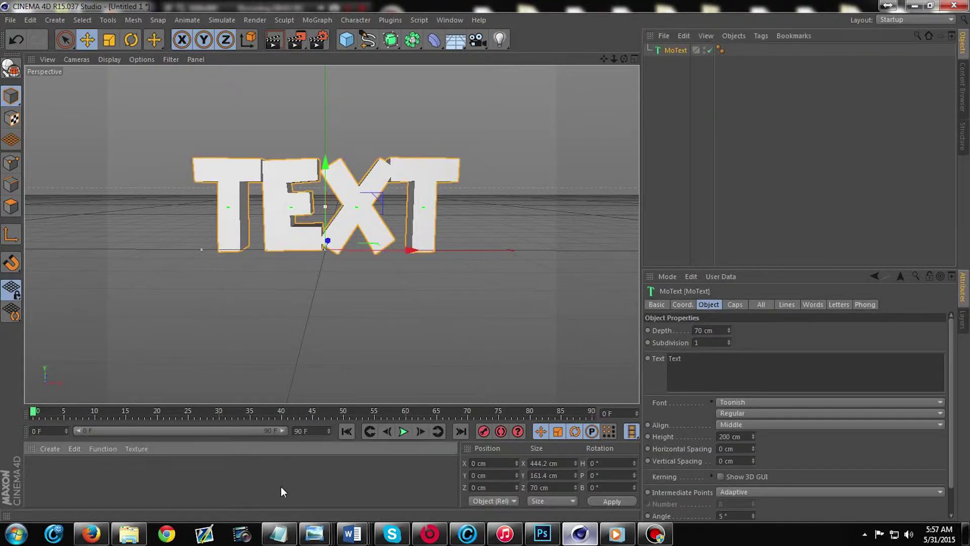
Create material 'Mat' in cyan blue (R0 G178 B255) and apply it to the MoText.
left_click(234, 498)
double_click(116, 483)
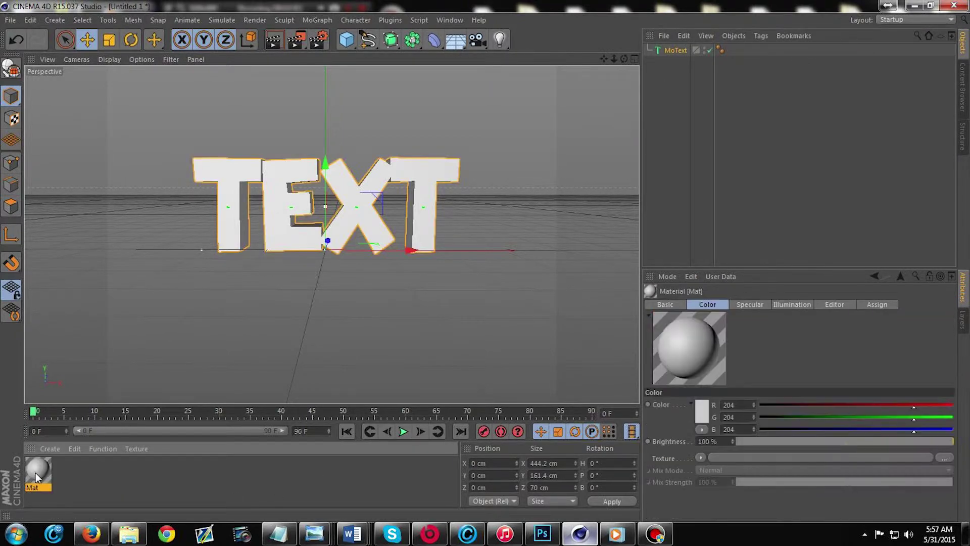
double_click(36, 472)
left_click(321, 156)
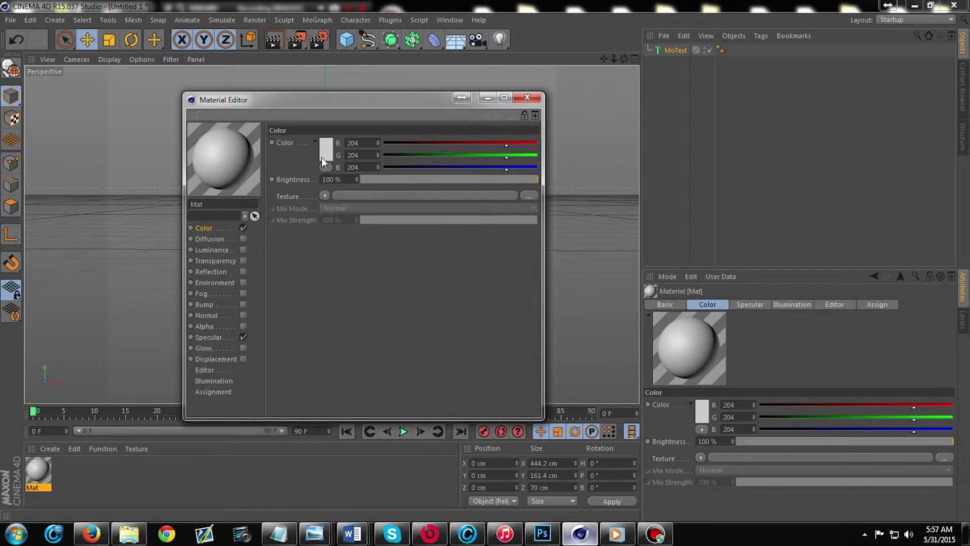
left_click_drag(297, 111, 356, 115)
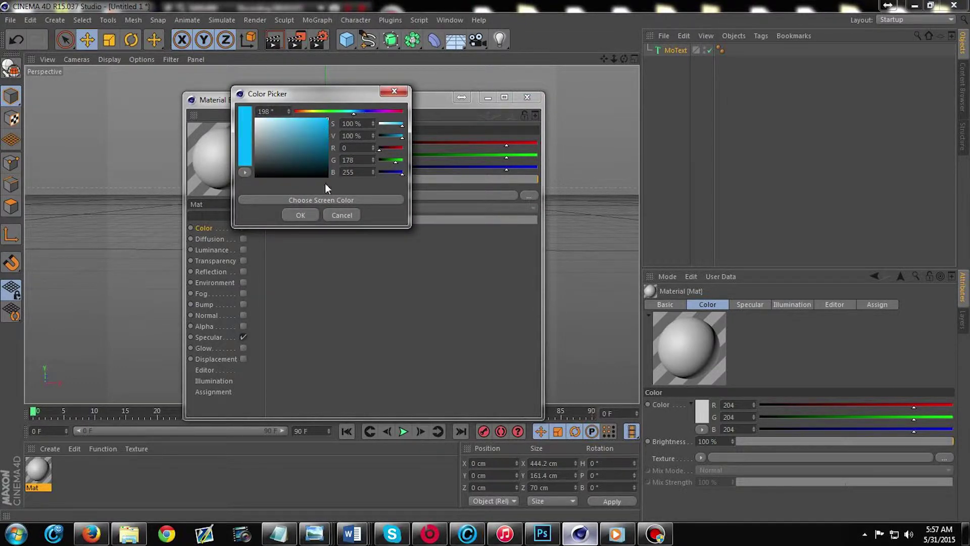
left_click(301, 215)
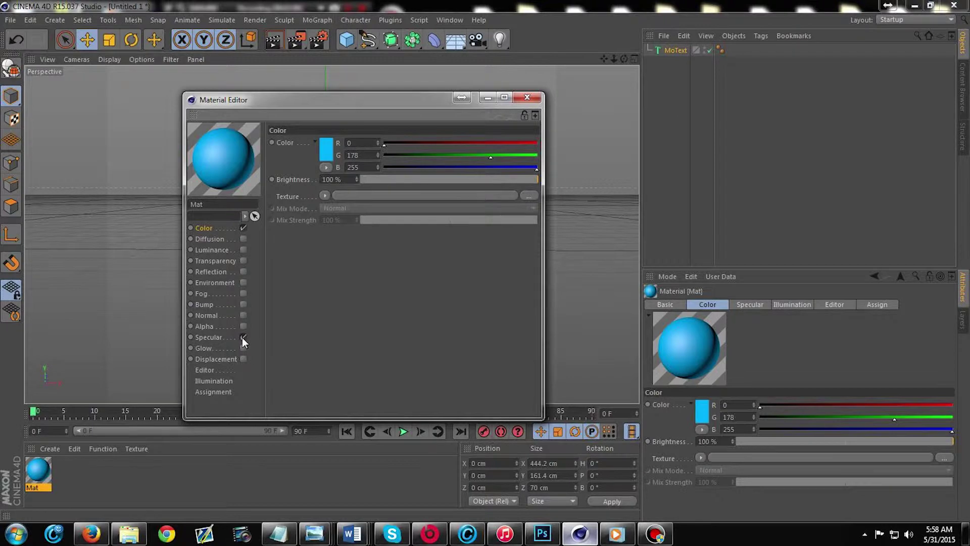
left_click(527, 97)
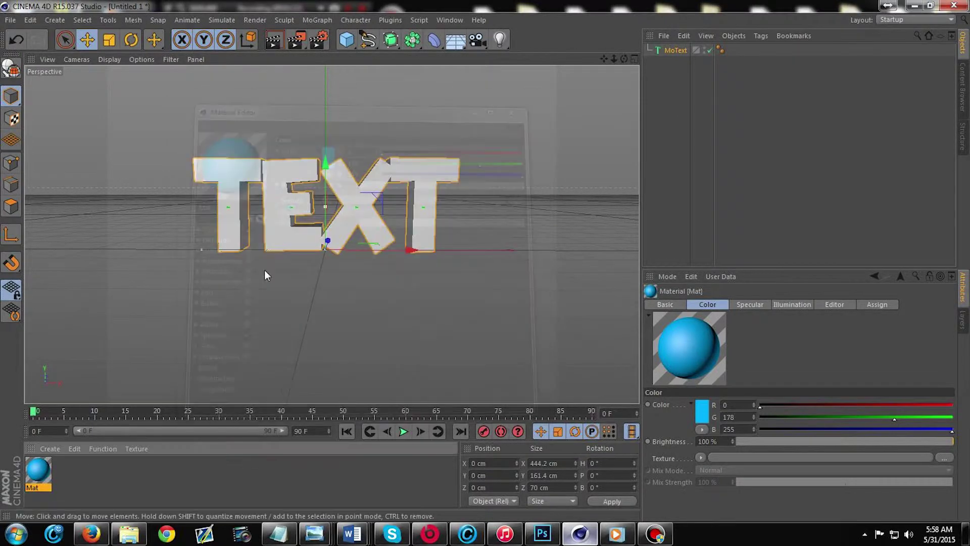
left_click_drag(527, 80, 679, 48)
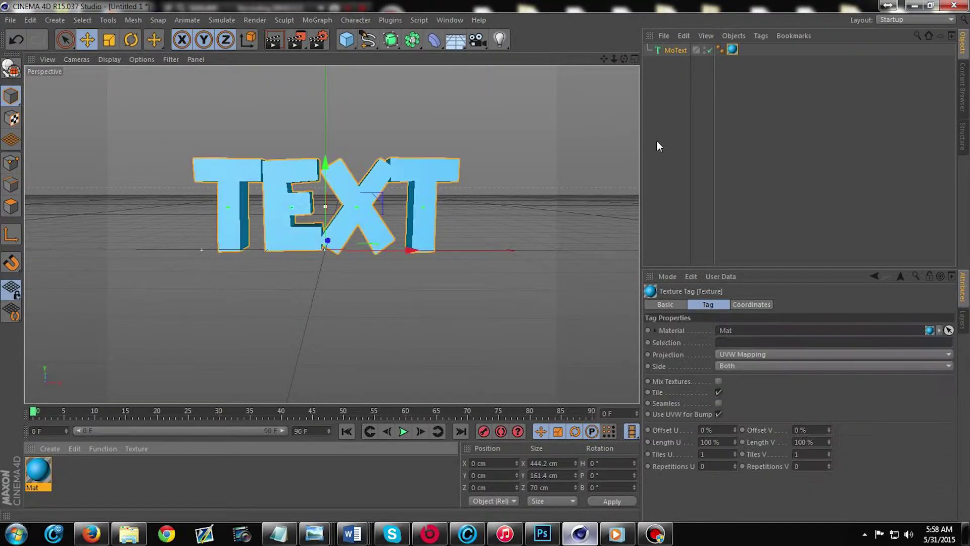
left_click(662, 140)
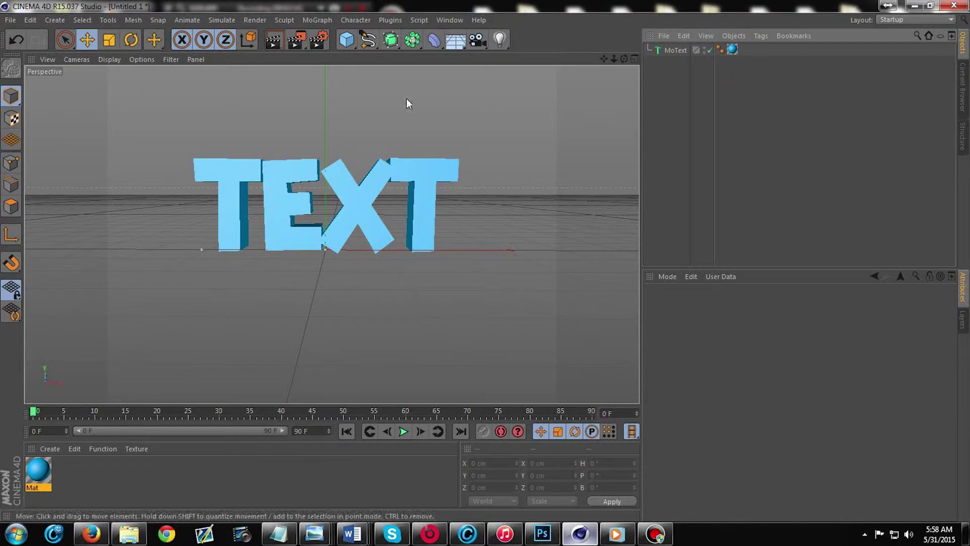
left_click(273, 39)
left_click(586, 114)
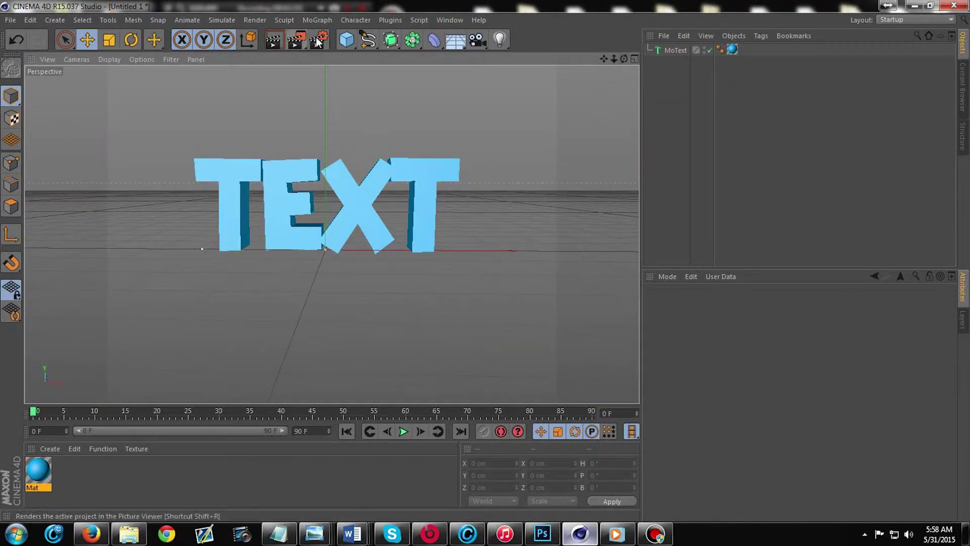
left_click(368, 39)
key("e")
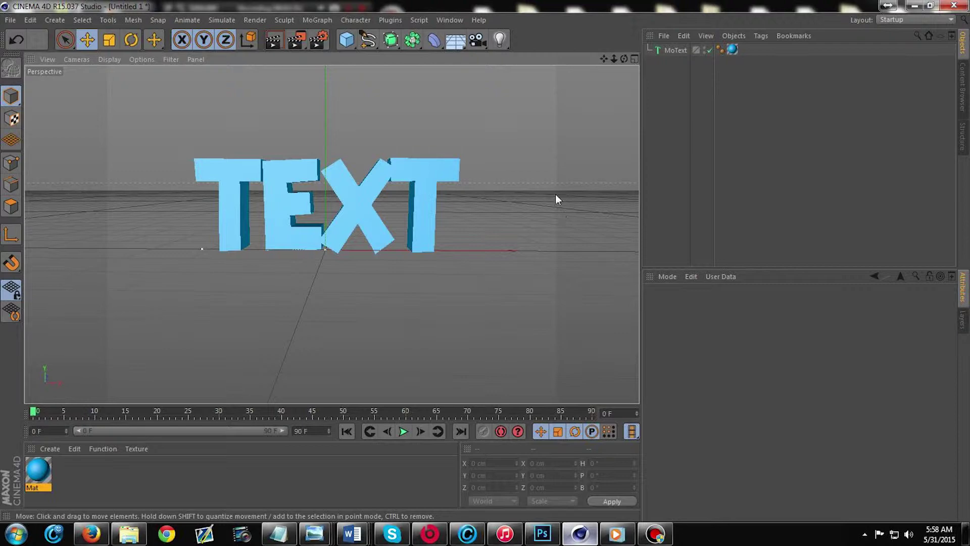
left_click(127, 536)
left_click(700, 106)
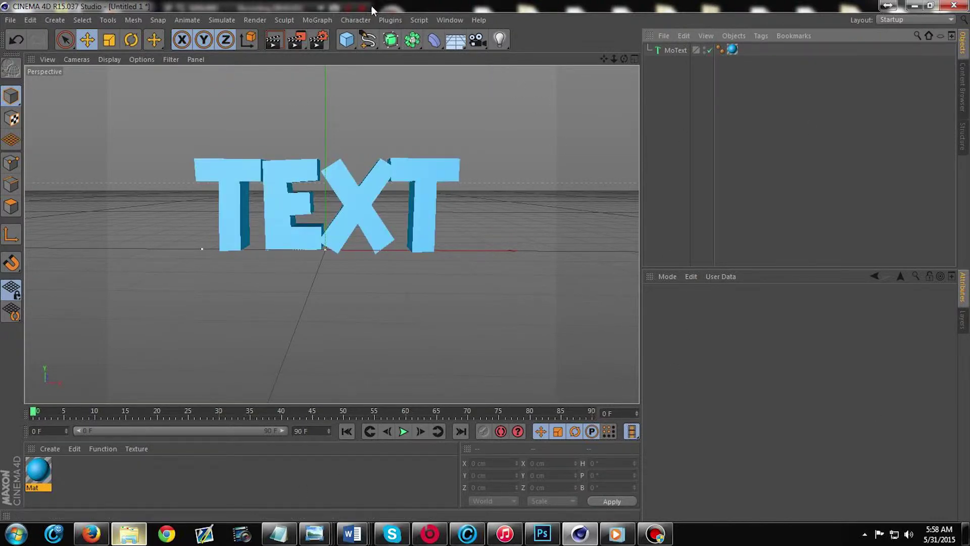
Run Thrausi on the MoText with 70 pieces and Random Seed enabled.
left_click(393, 21)
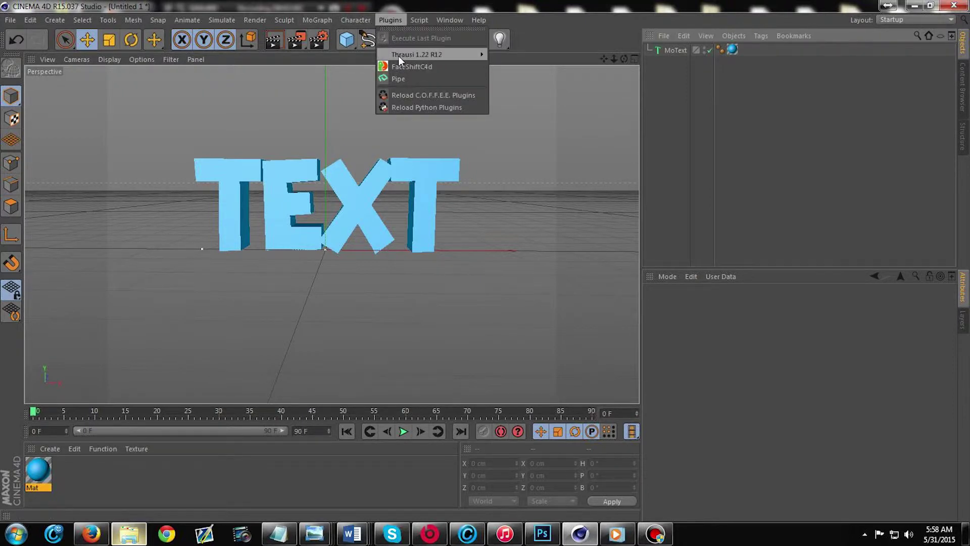
mouse_move(407, 56)
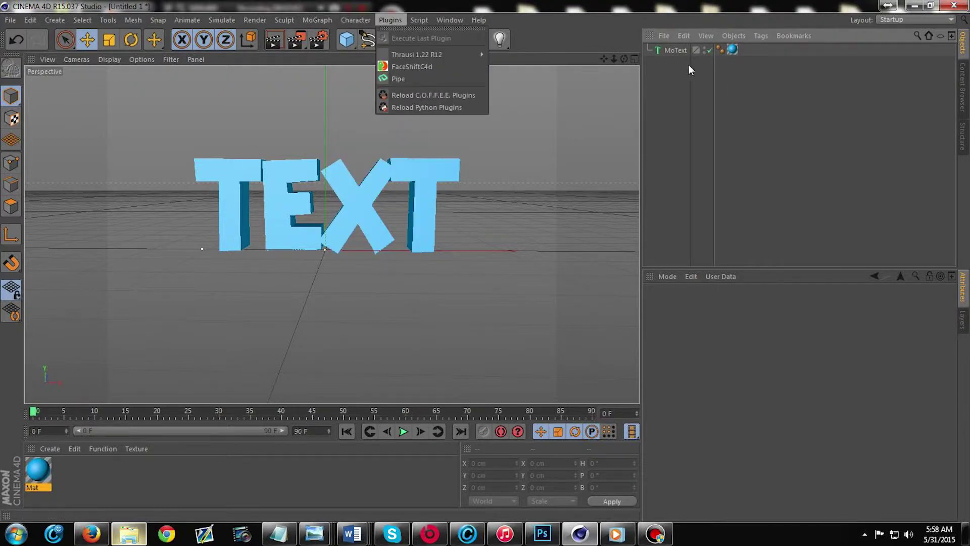
left_click(663, 46)
left_click(663, 46)
left_click(392, 21)
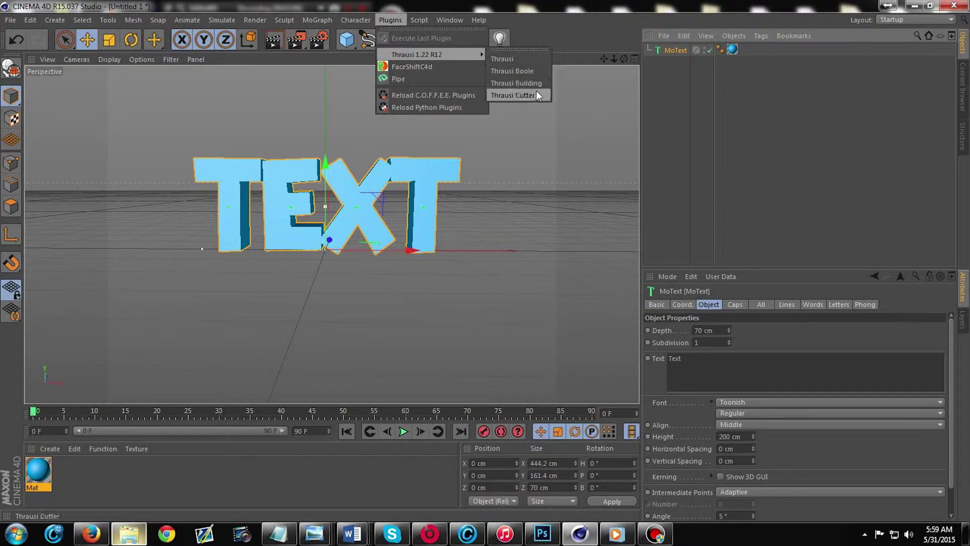
left_click(524, 59)
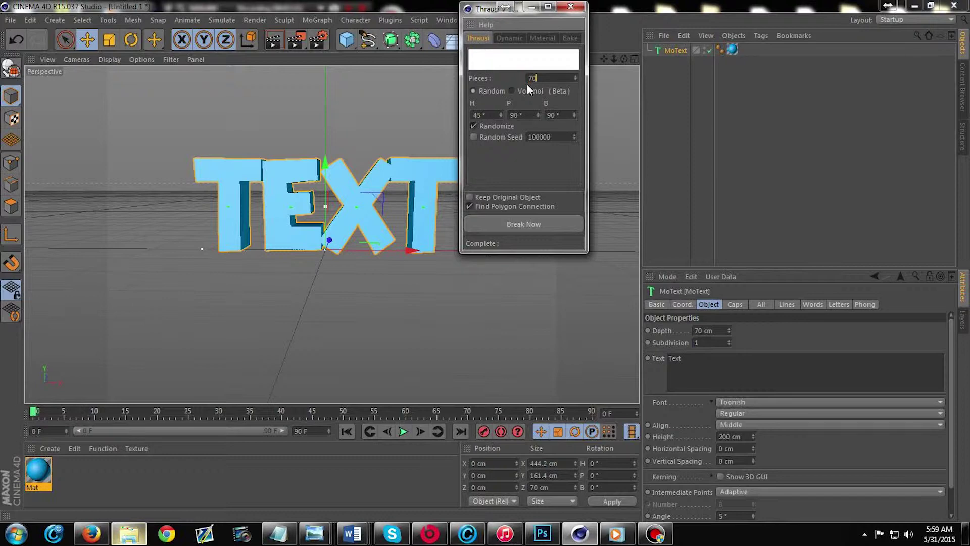
left_click(474, 138)
left_click(547, 219)
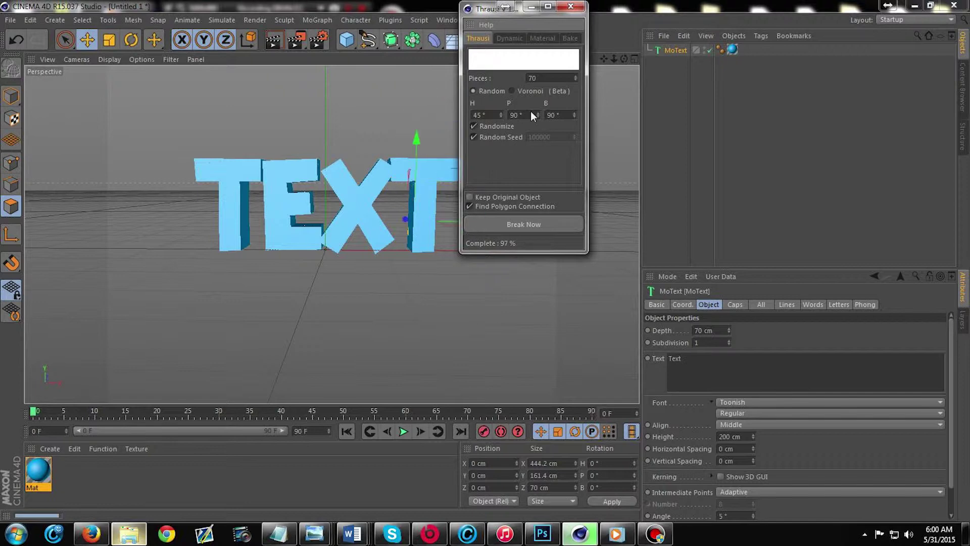
Close the Thrausi window once the 70-piece-per-letter fracture has finished.
left_click(571, 6)
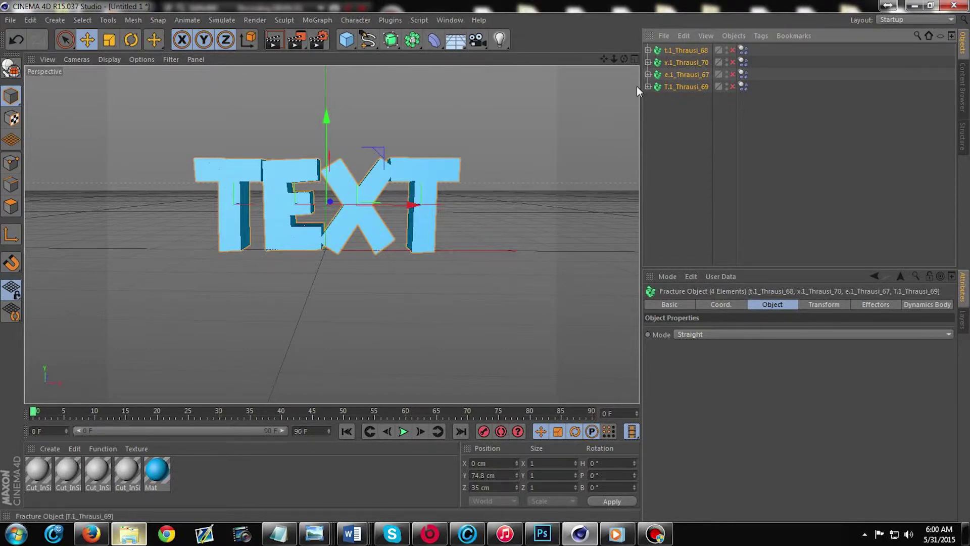
Enable the t, x and e fracture objects so all four letters display.
left_click(650, 87)
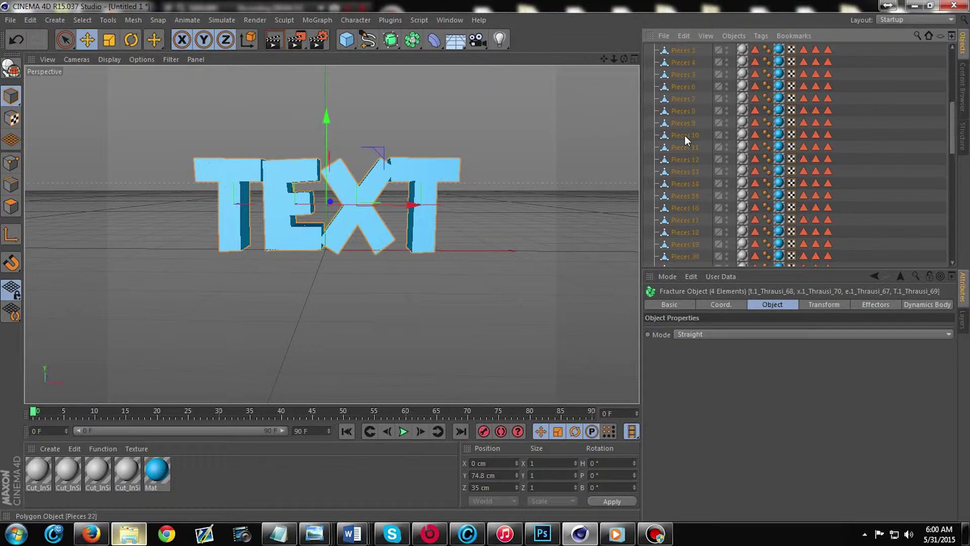
left_click(648, 86)
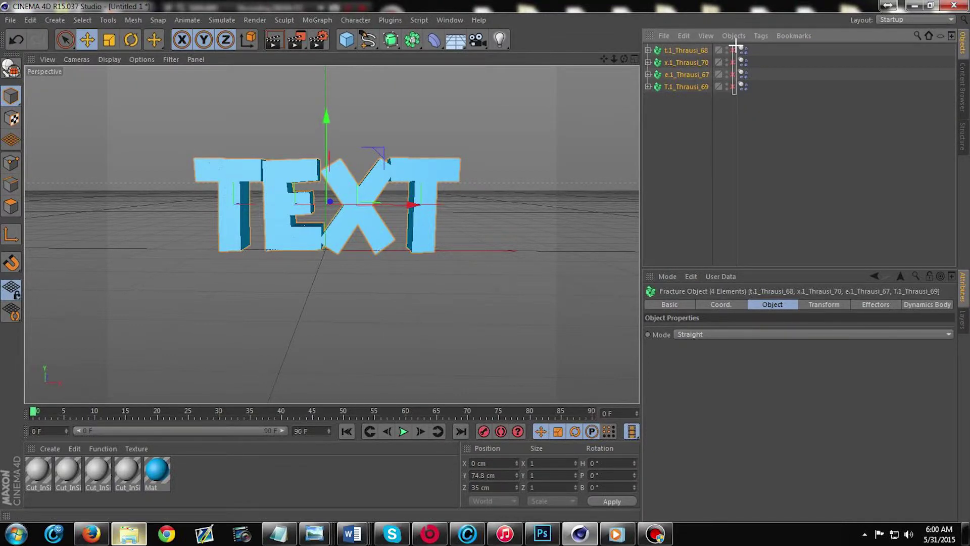
left_click(734, 106)
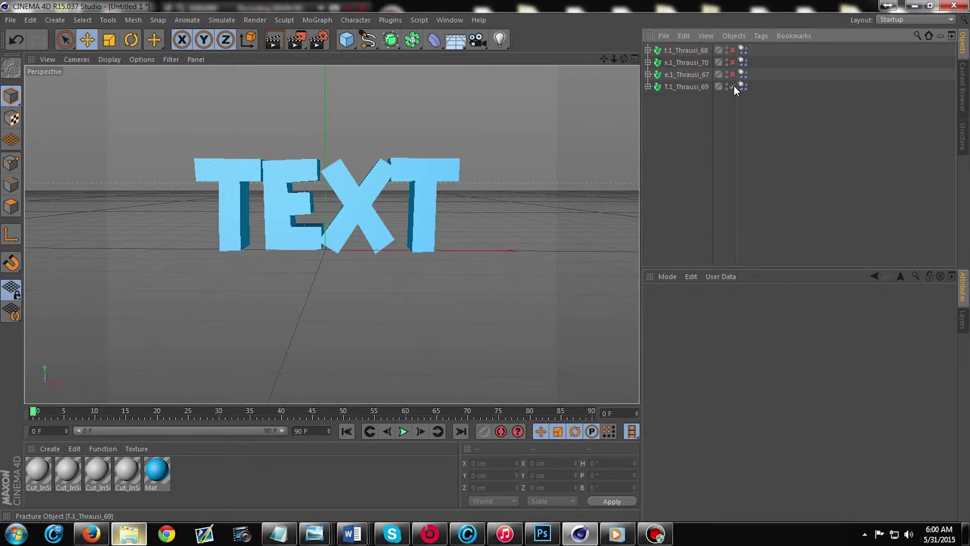
left_click(732, 74)
left_click(733, 63)
left_click(732, 50)
Select all four letter fracture objects in the Object Manager.
left_click(680, 86)
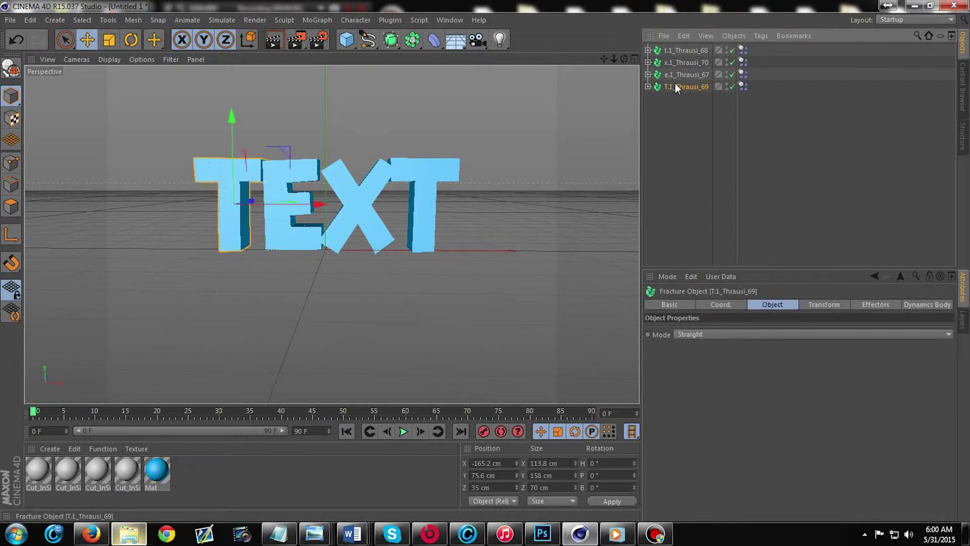
left_click(687, 52, "shift")
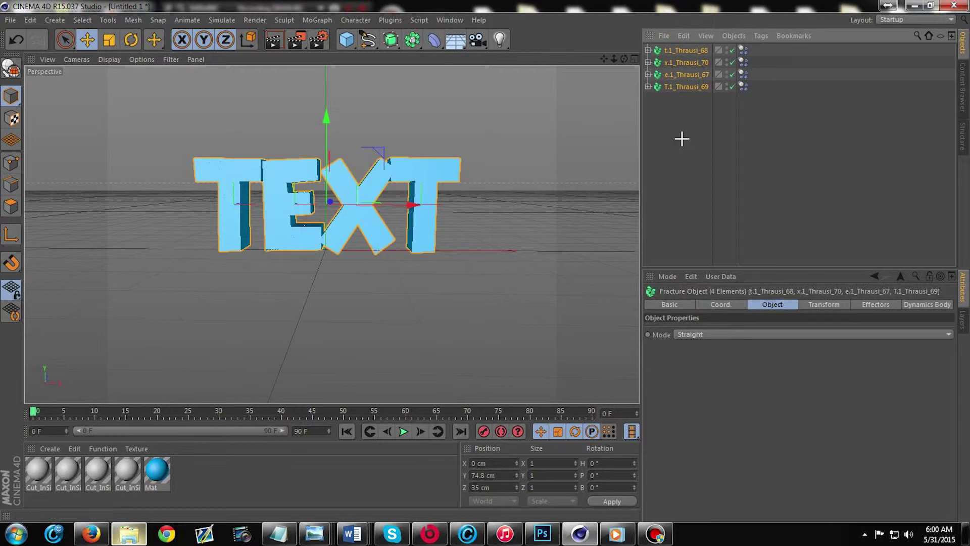
left_click_drag(684, 138, 688, 45)
left_click(317, 20)
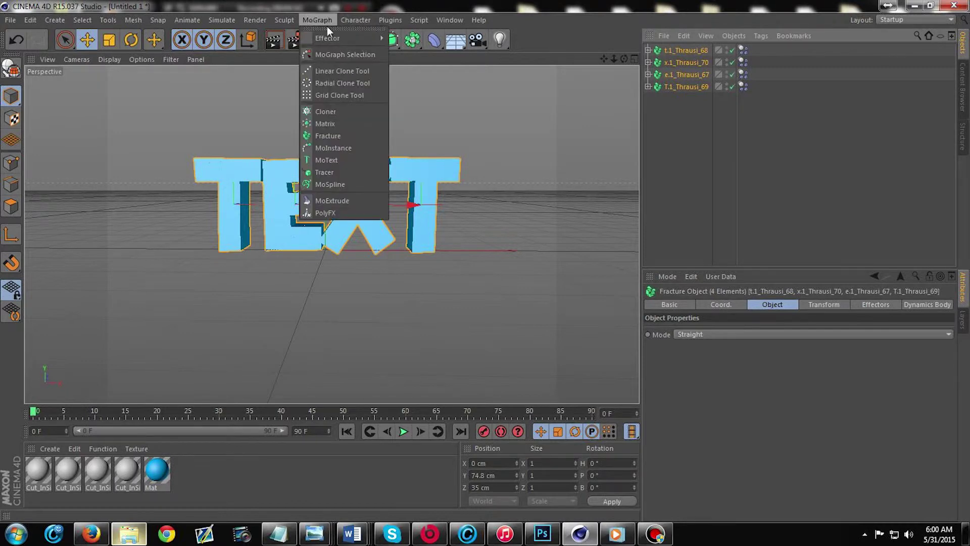
Add a Random effector to the fractured letters and lower its Strength to about 10%.
mouse_move(333, 37)
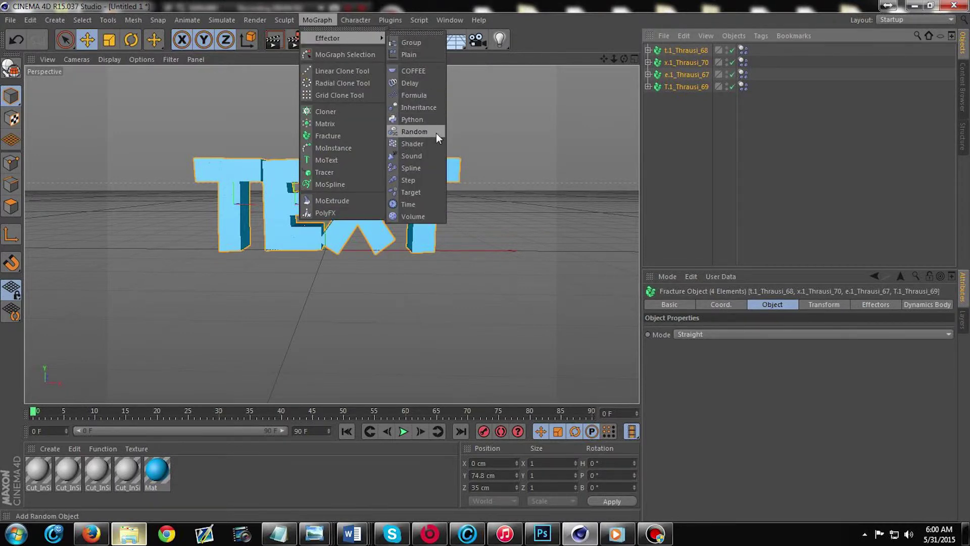
left_click(415, 131)
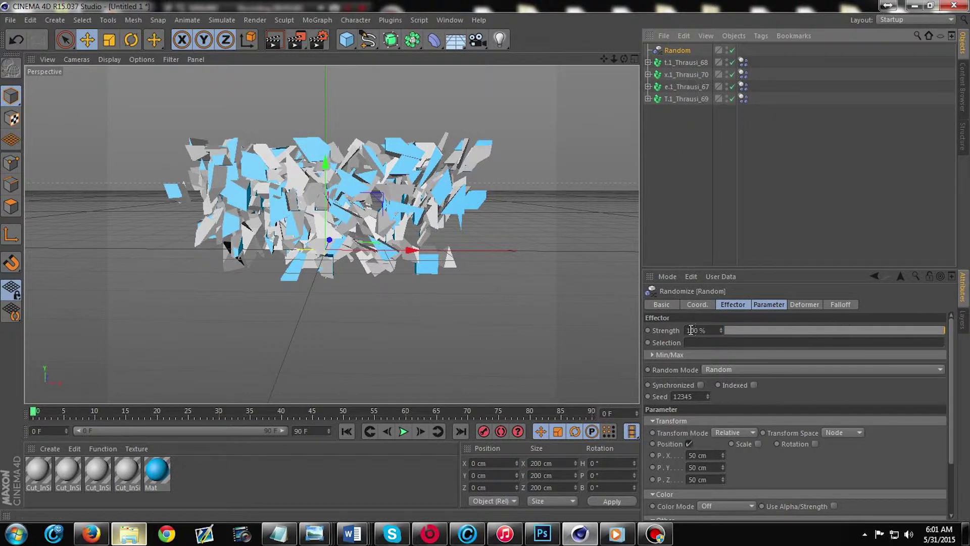
left_click(695, 331)
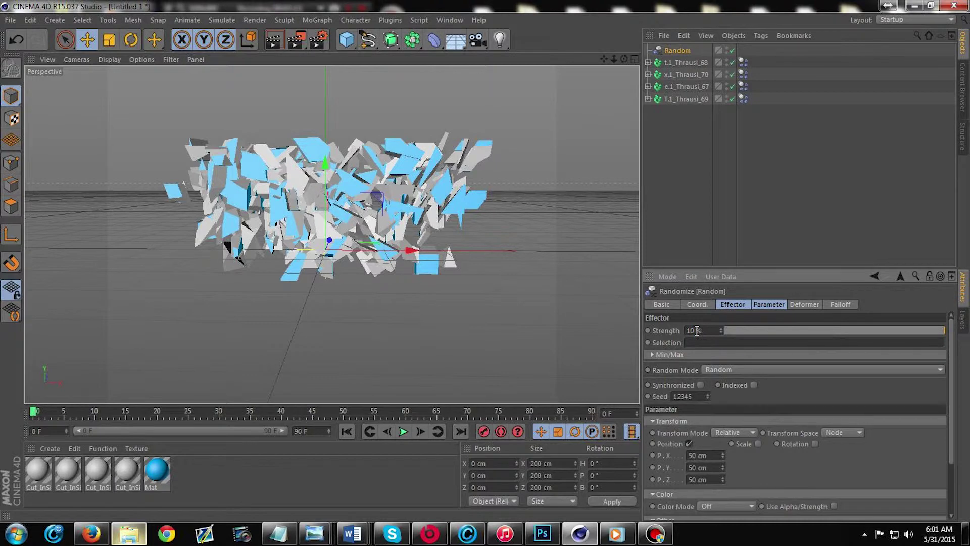
left_click(668, 205)
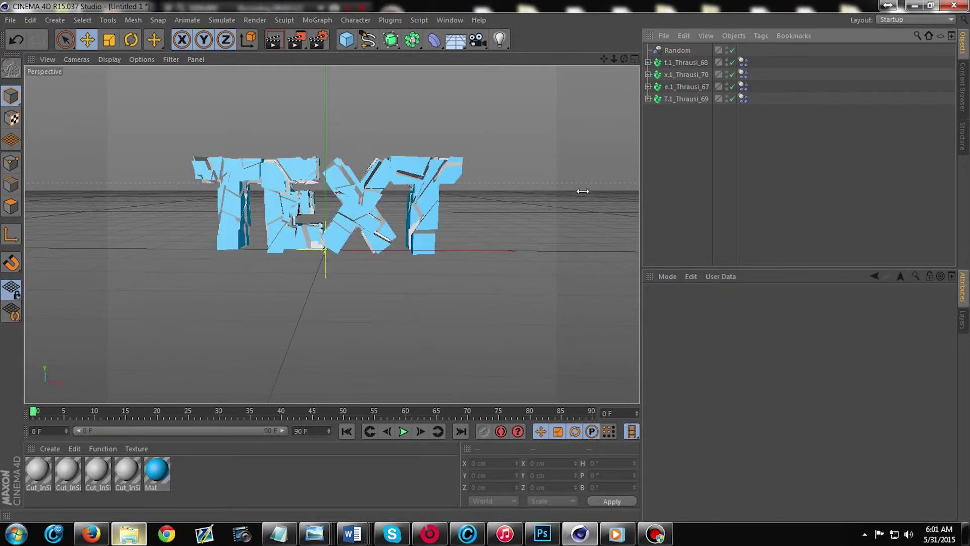
Add a Physical Sky and render the cracked blue TEXT against it.
left_click(290, 39)
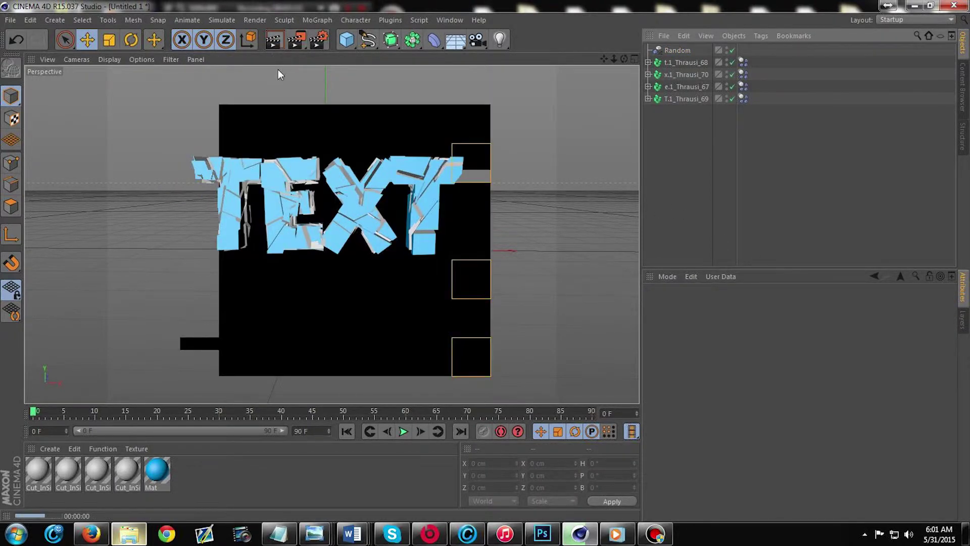
left_click(502, 165)
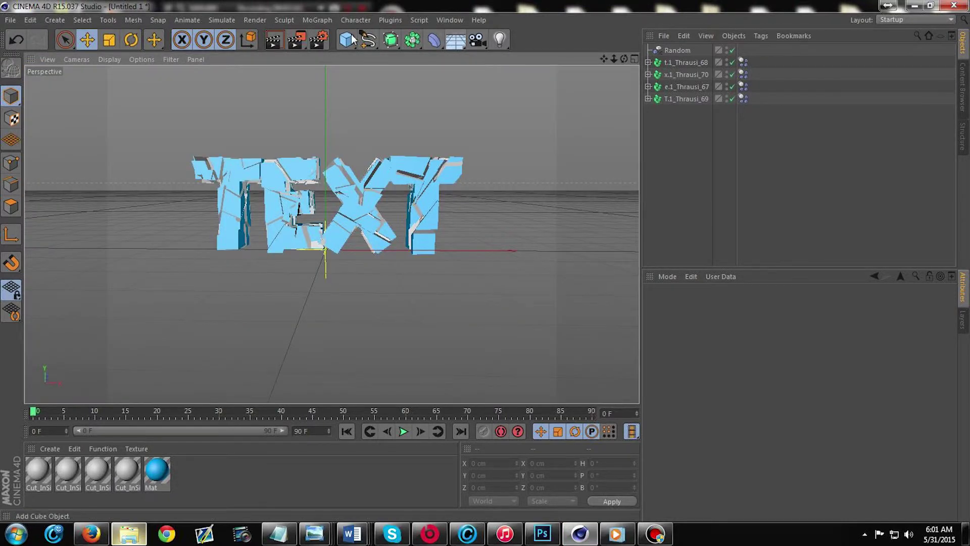
left_click(451, 40)
left_click(611, 60)
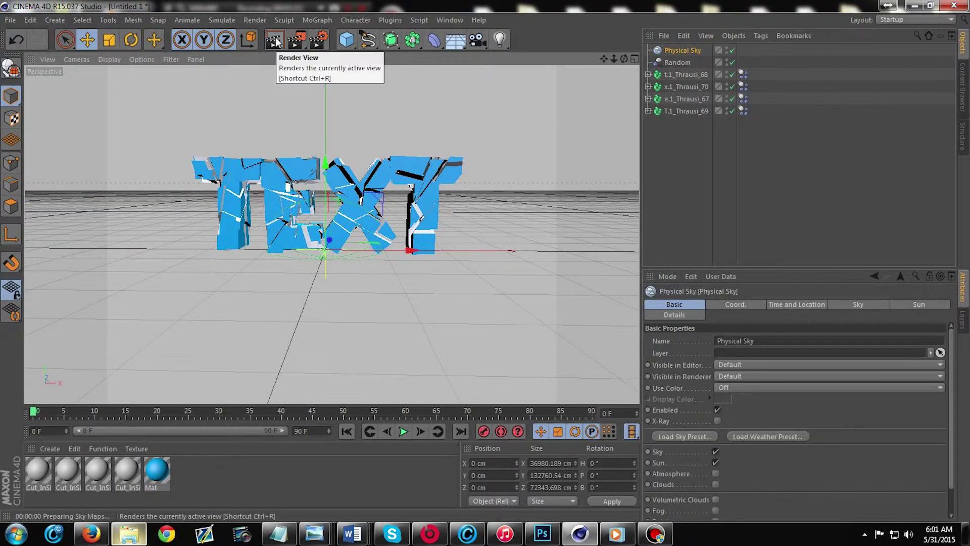
left_click(275, 41)
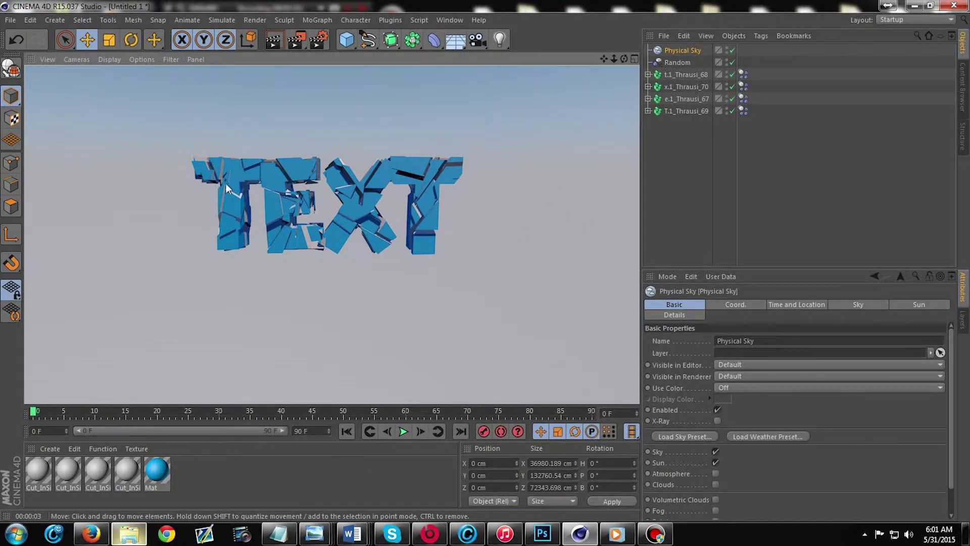
Change the fourth Cut_InSide material's colour from grey to blue.
left_click(353, 293)
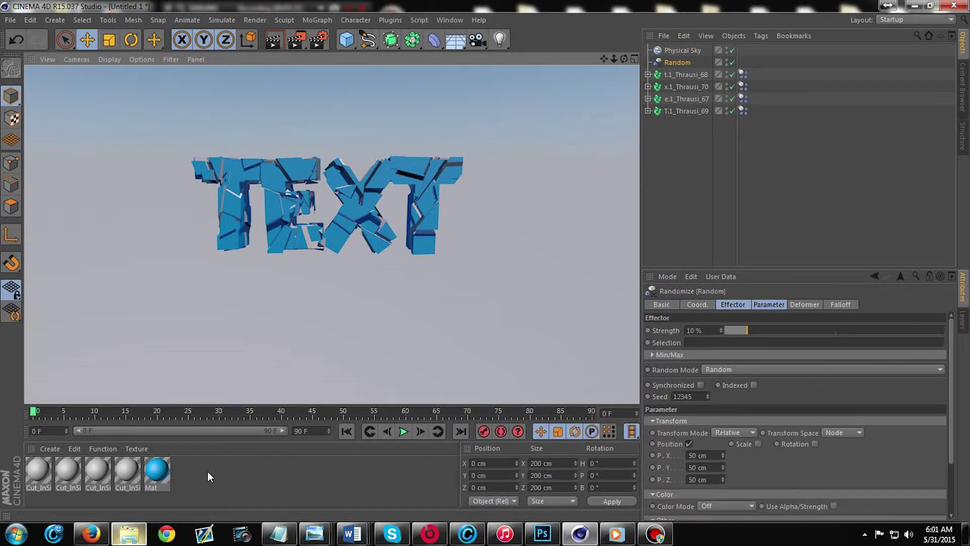
double_click(126, 469)
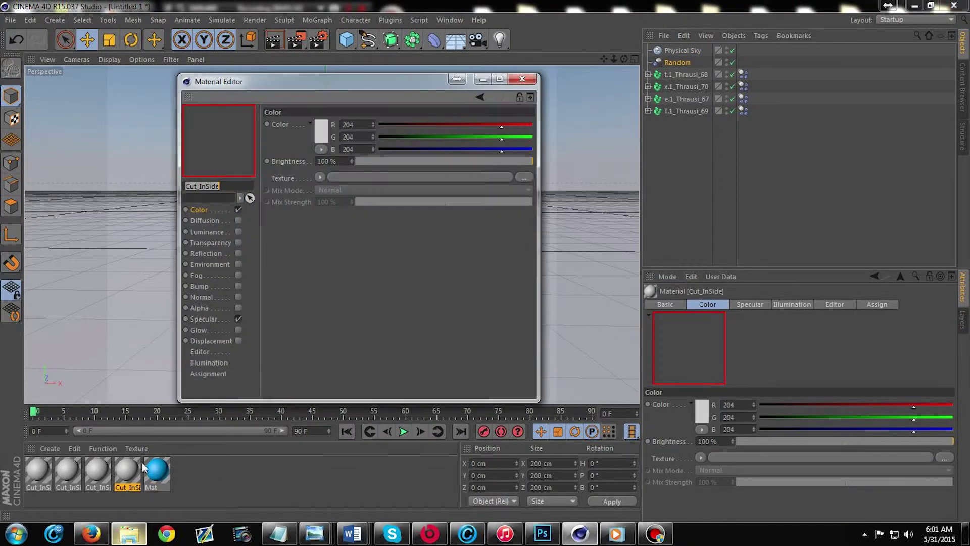
left_click(320, 128)
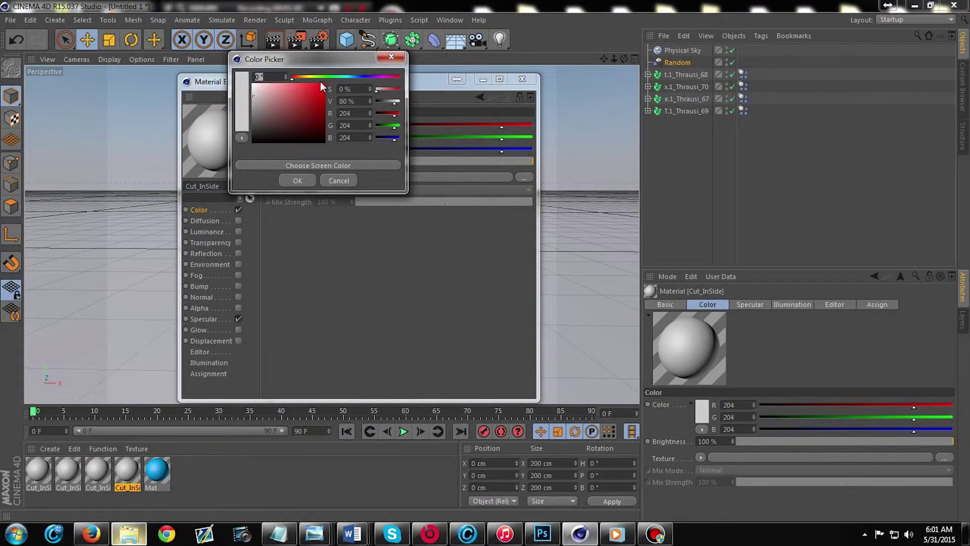
left_click(363, 76)
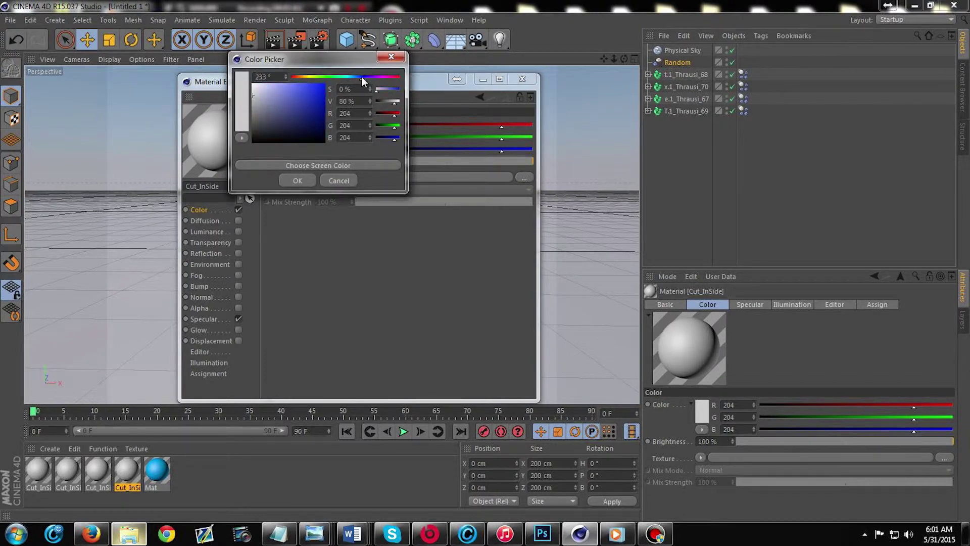
key("Return")
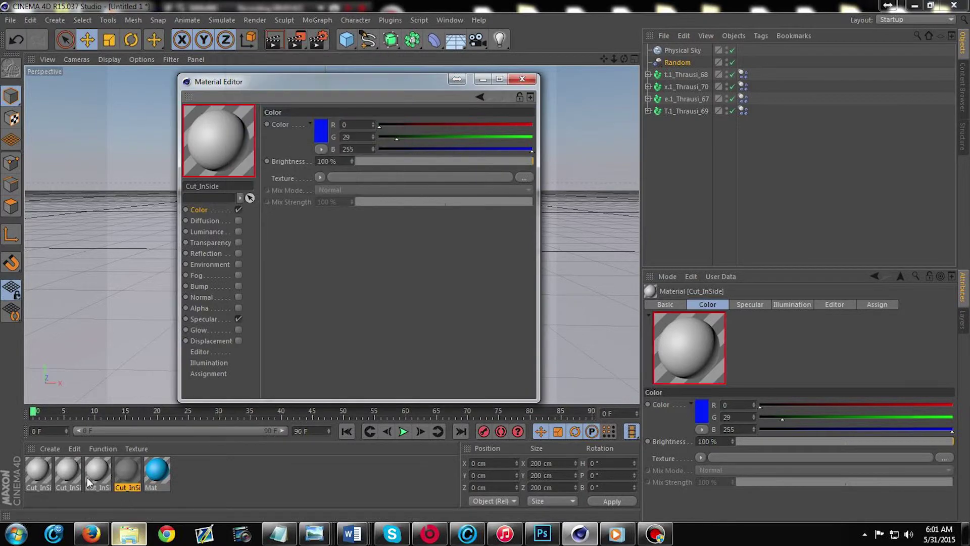
left_click(522, 79)
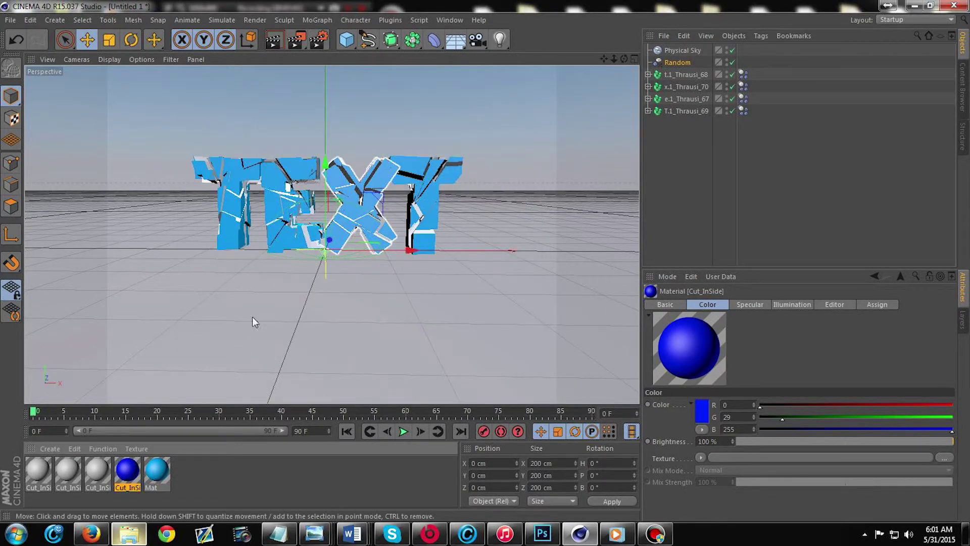
Make the third Cut_InSide material a fully saturated blue.
left_click(94, 469)
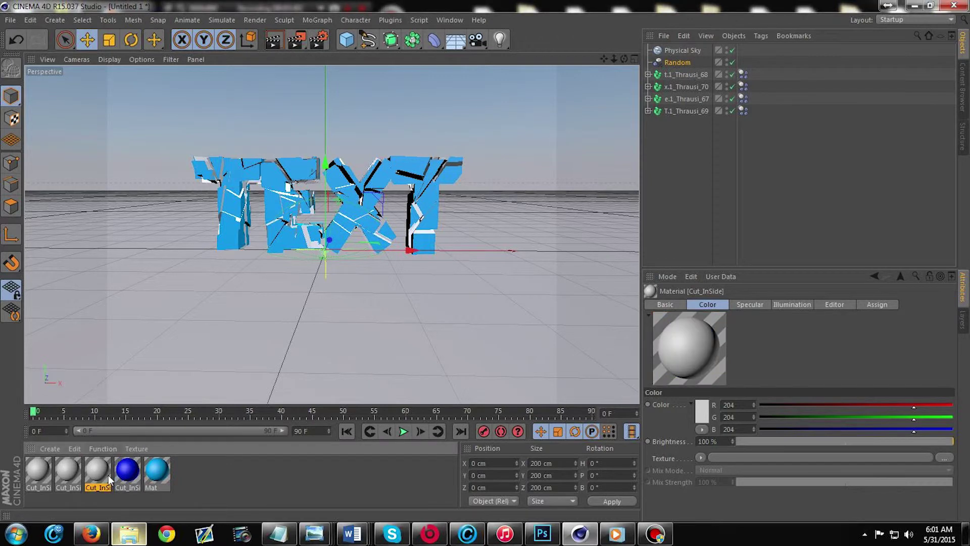
double_click(101, 471)
left_click(311, 124)
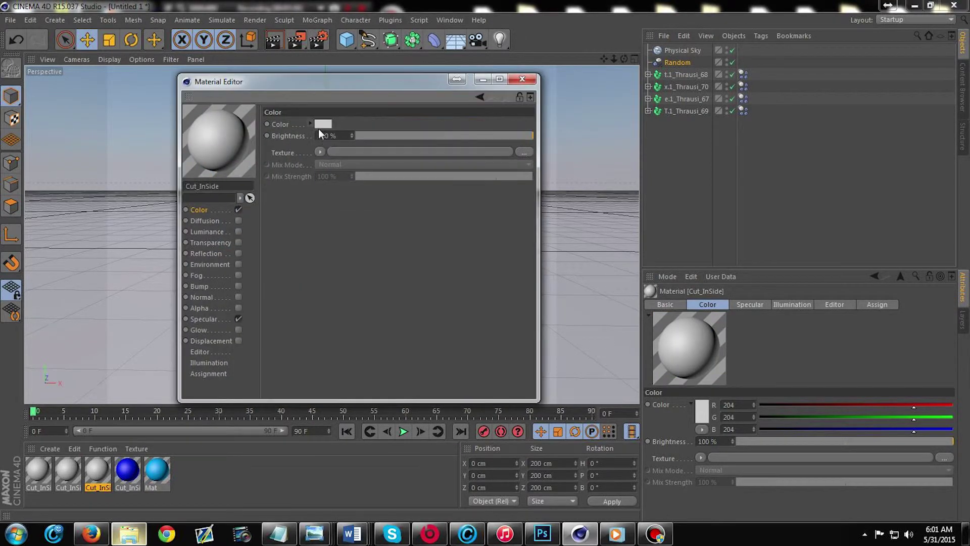
left_click(322, 124)
left_click(366, 76)
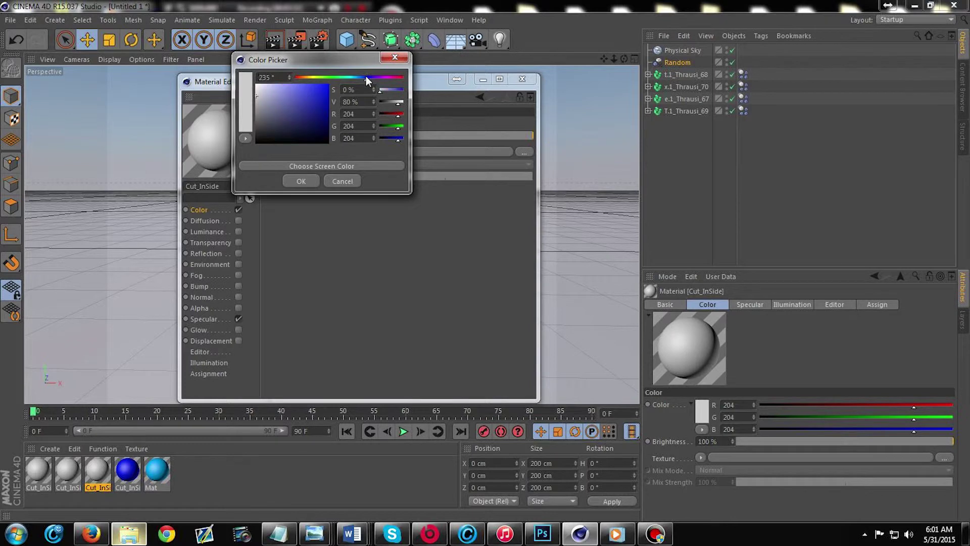
left_click(328, 84)
left_click(301, 181)
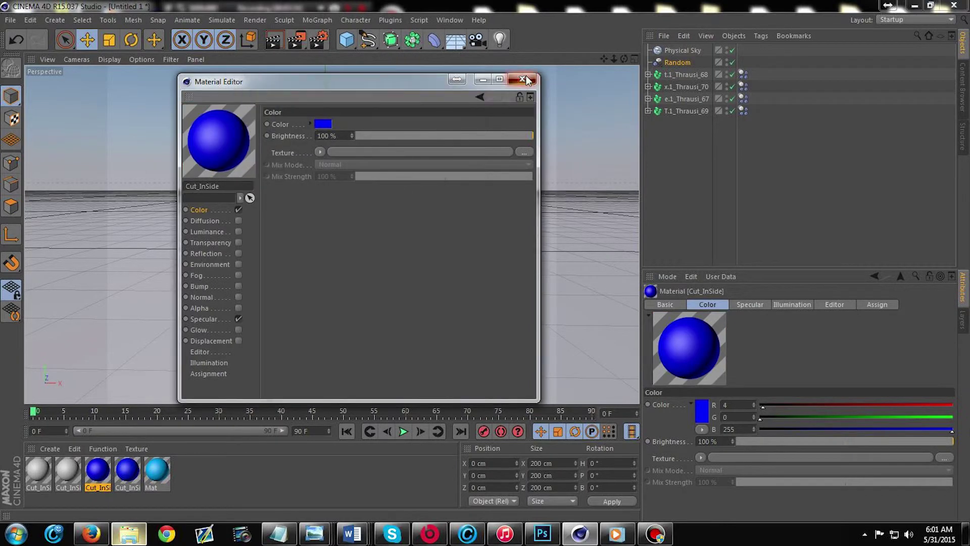
left_click(522, 79)
left_click(74, 471)
Change the second Cut_InSide material's colour to a fully saturated blue.
double_click(71, 472)
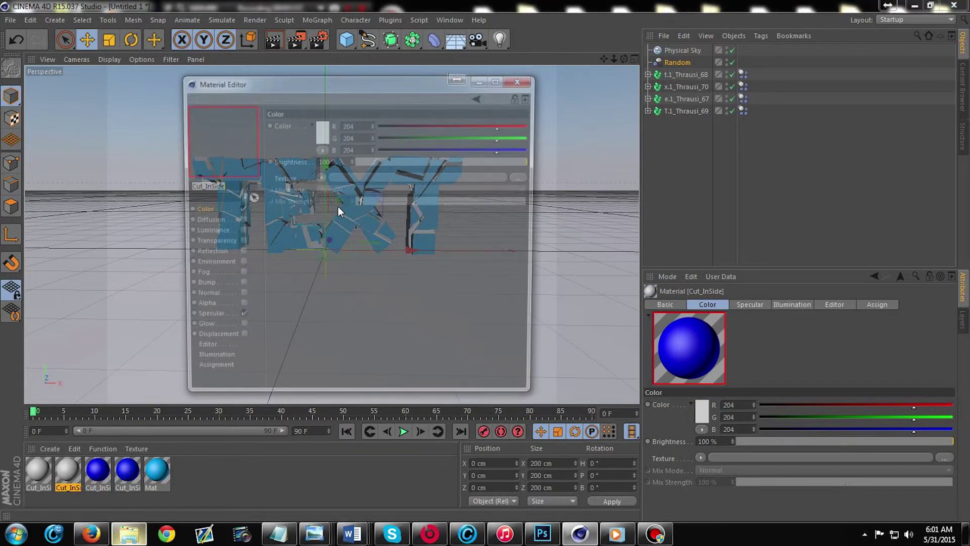
left_click(327, 138)
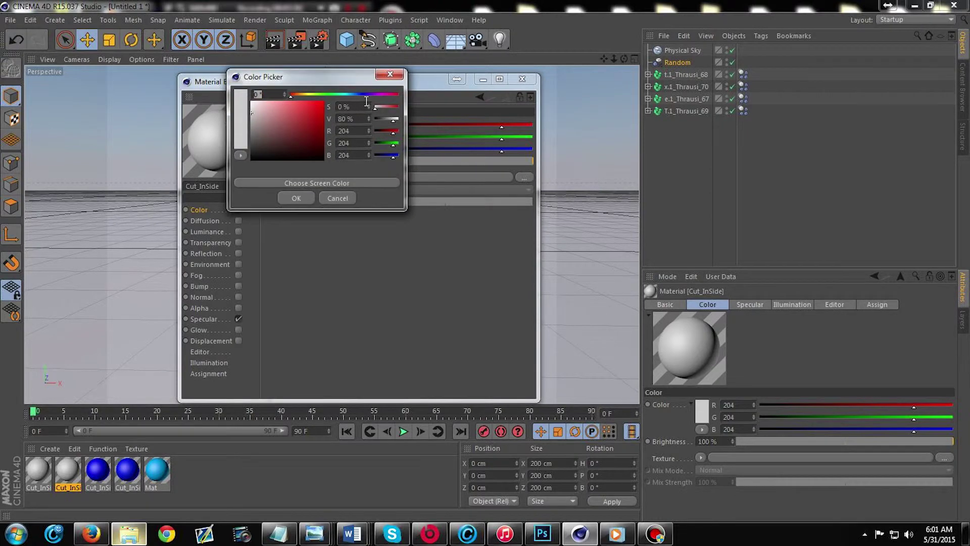
left_click(360, 95)
left_click(323, 102)
left_click(296, 198)
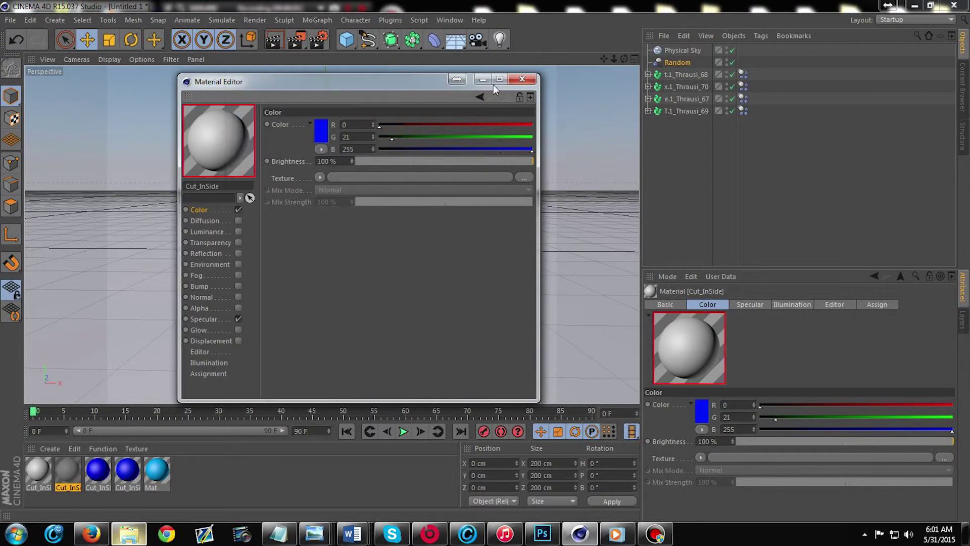
left_click(522, 79)
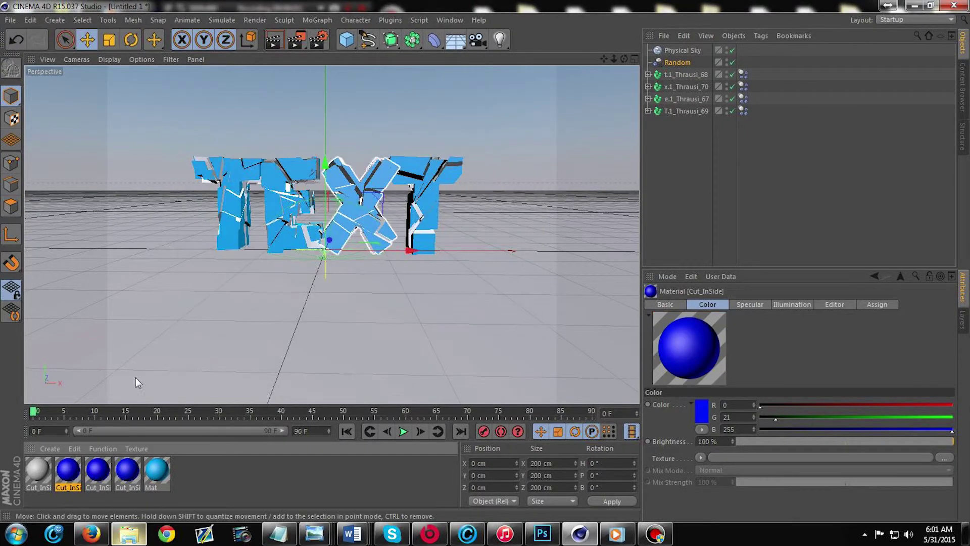
Make the first Cut_InSide material a bright saturated blue and render the view.
double_click(38, 471)
left_click(322, 132)
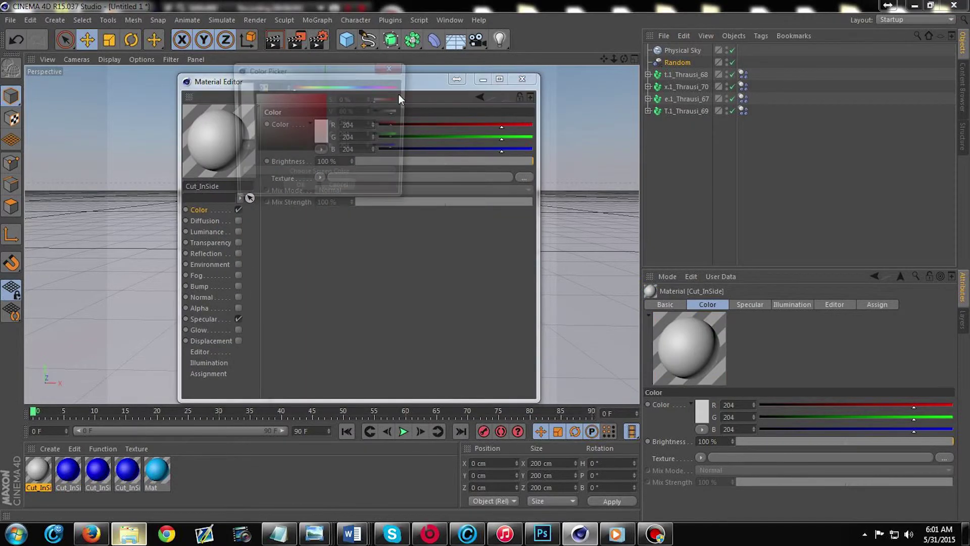
left_click(360, 87)
left_click_drag(317, 104, 350, 89)
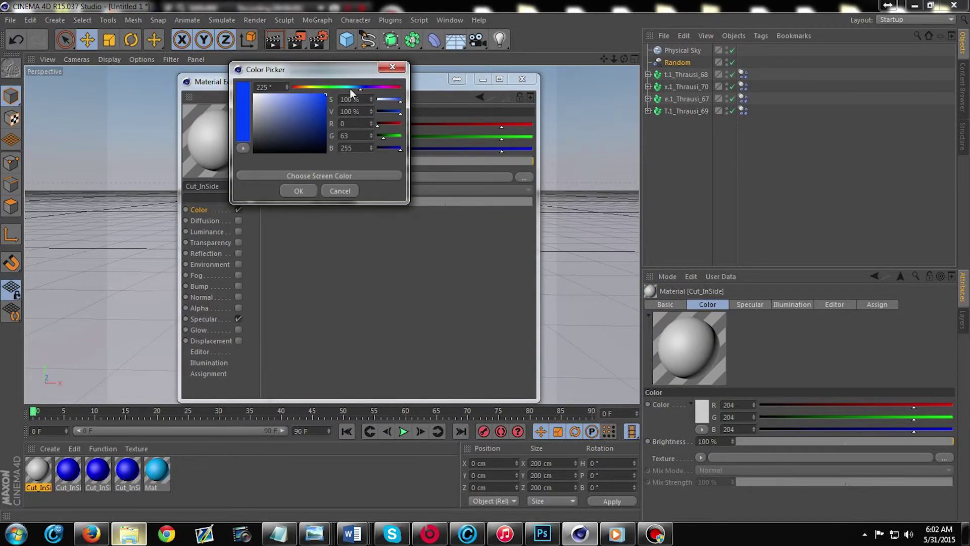
left_click(298, 190)
left_click(522, 79)
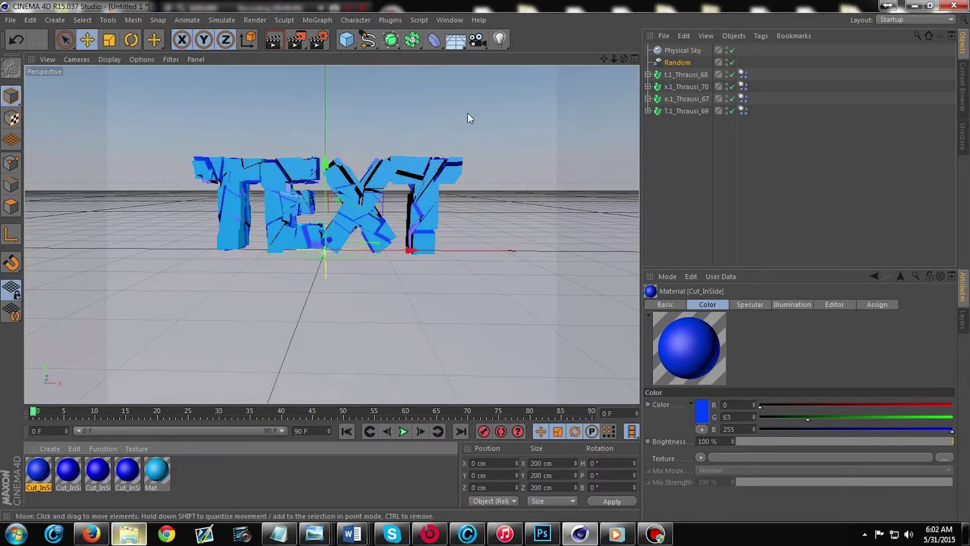
left_click(274, 40)
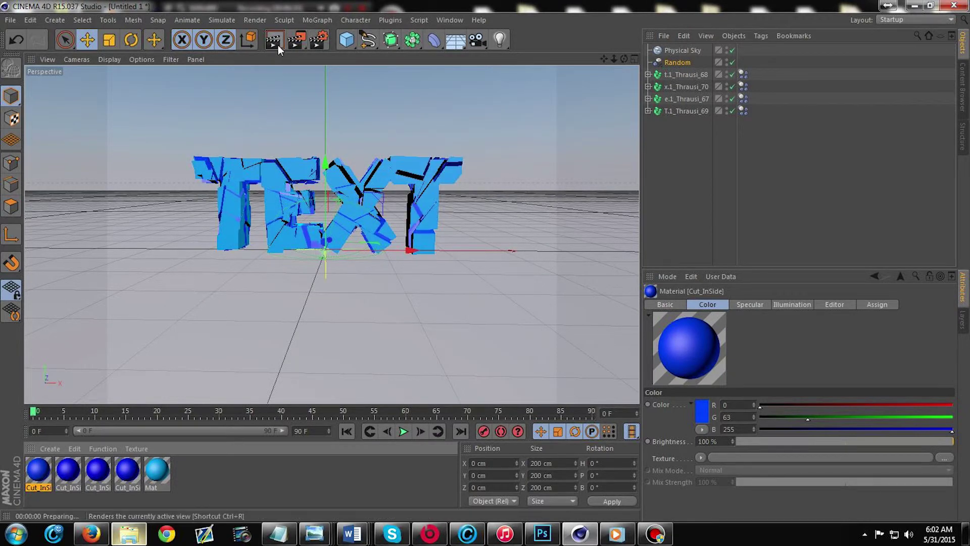